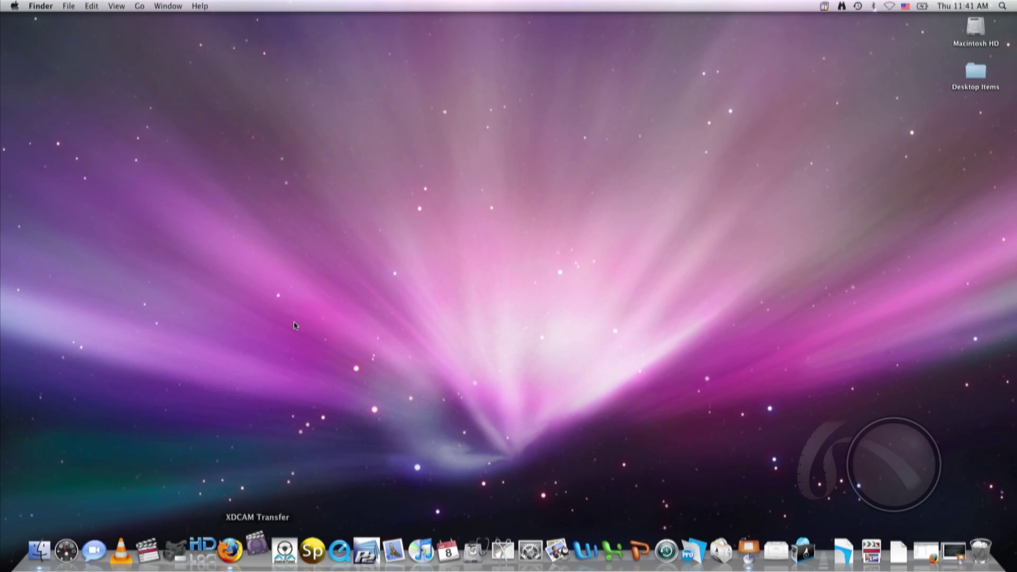
# - Open the Cache section of XDCAM Transfer's Preferences
pyautogui.moveTo(390, 49); pyautogui.dragTo(443, 40)
pyautogui.click(56, 5)
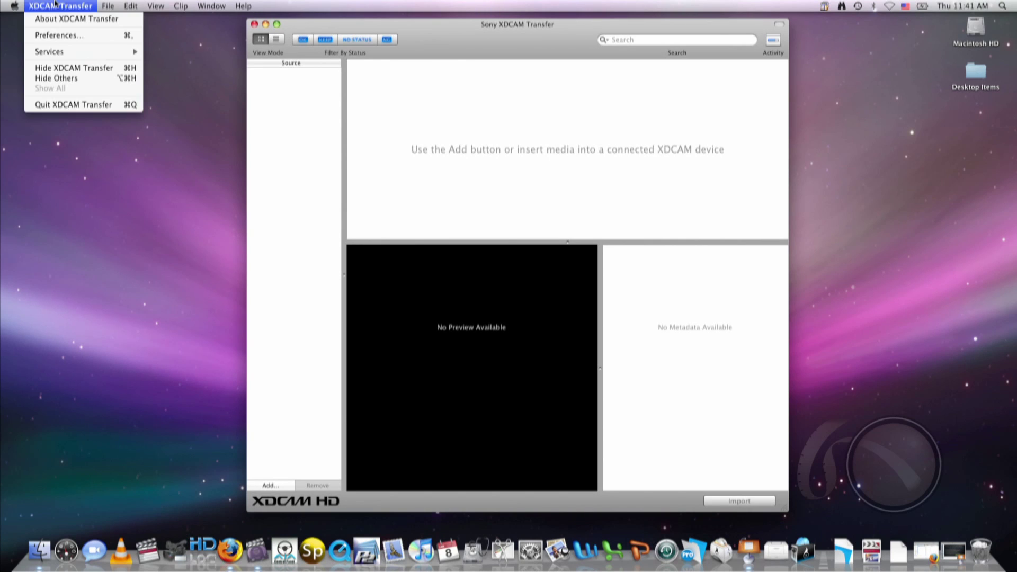
pyautogui.click(66, 36)
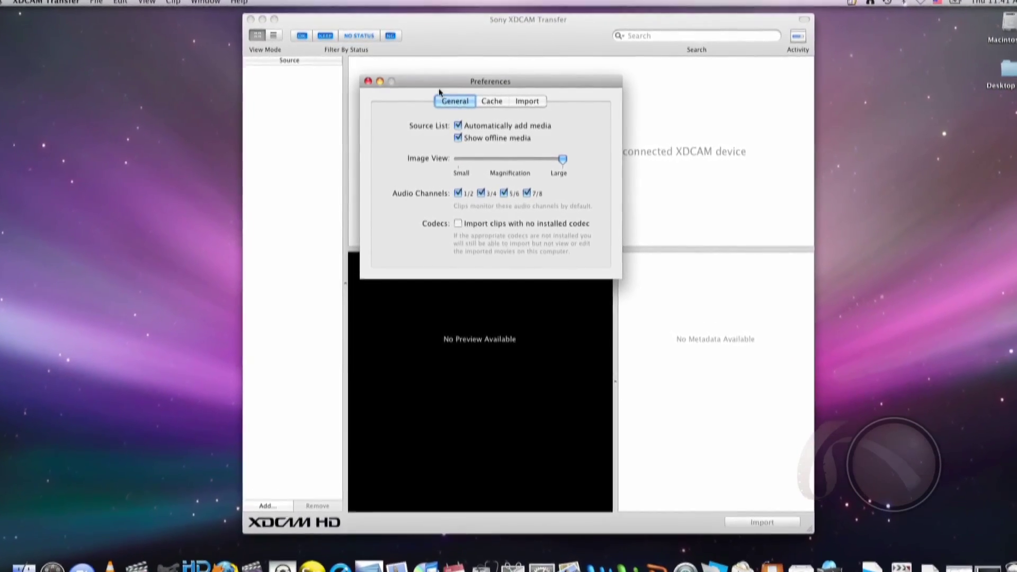
pyautogui.click(496, 103)
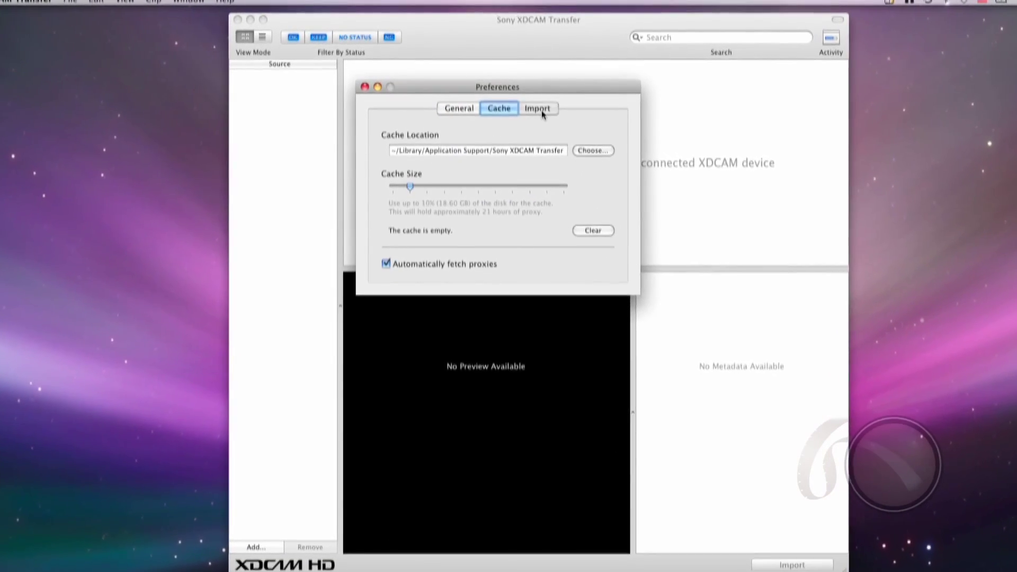
pyautogui.click(538, 107)
pyautogui.click(494, 108)
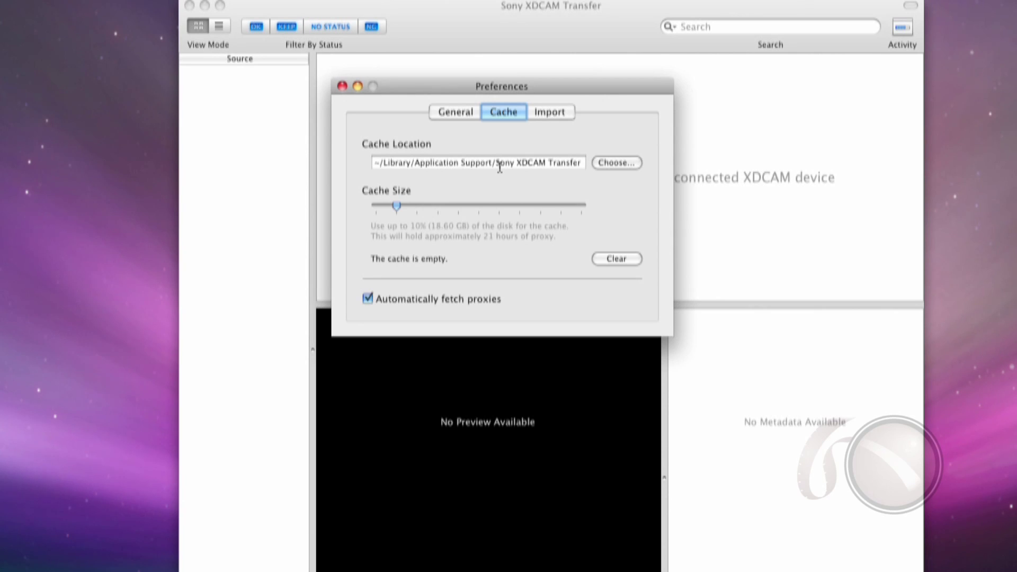
# - Move the cache to a new Desktop folder 'Project1', accept the cache reset, and relaunch XDCAM Transfer
pyautogui.click(617, 163)
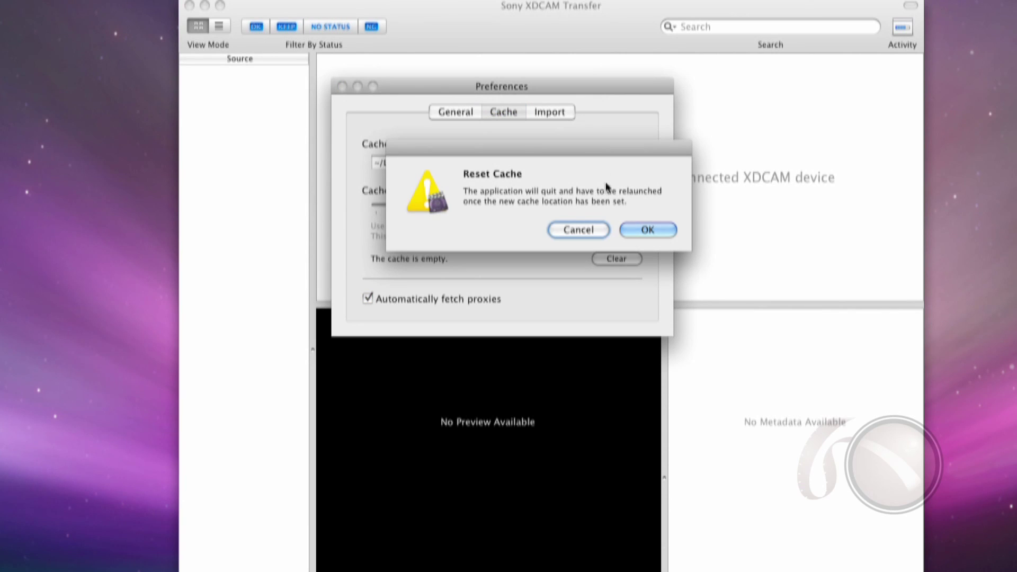
pyautogui.click(645, 232)
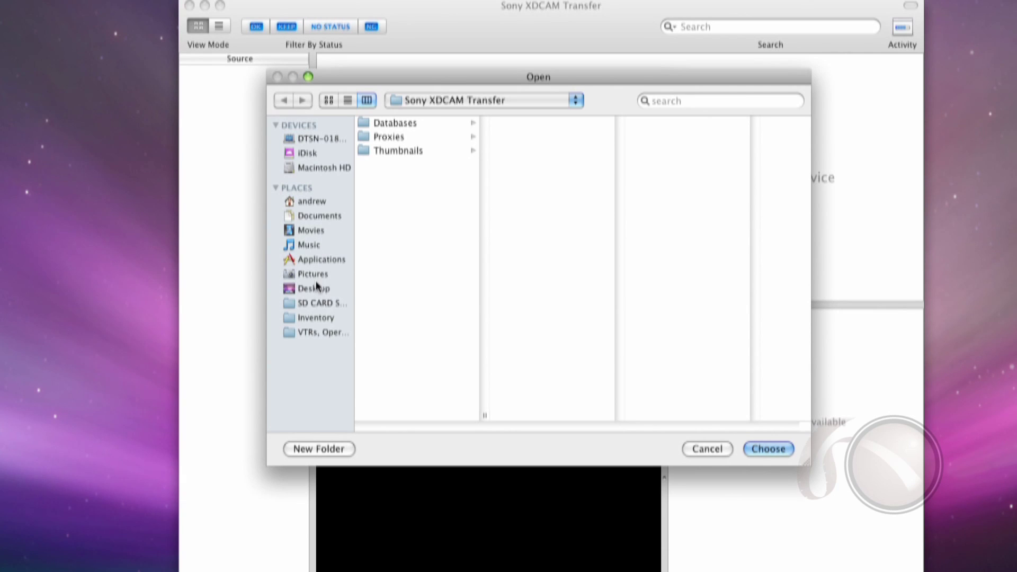
pyautogui.click(317, 288)
pyautogui.click(320, 450)
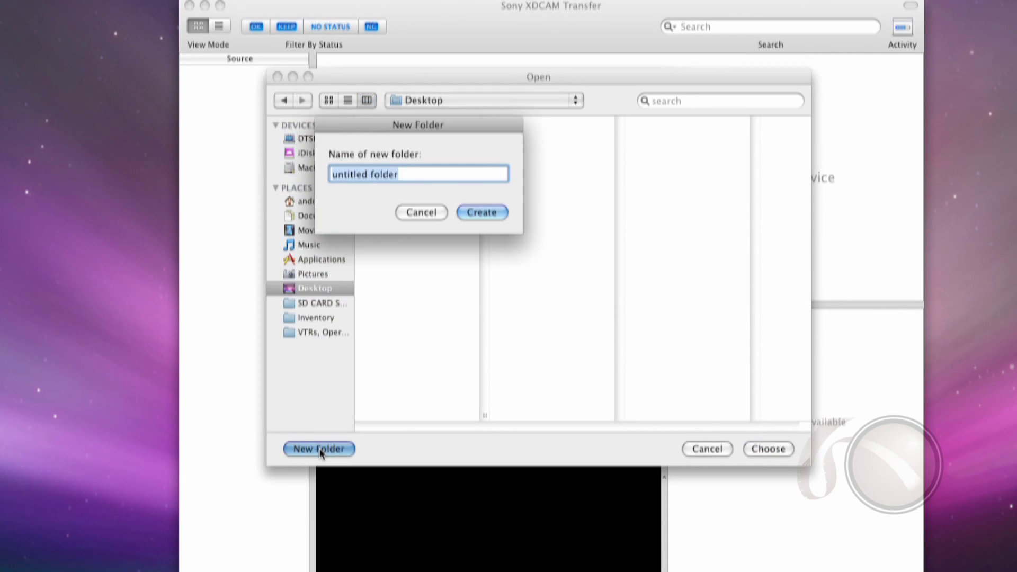
pyautogui.write('Proj')
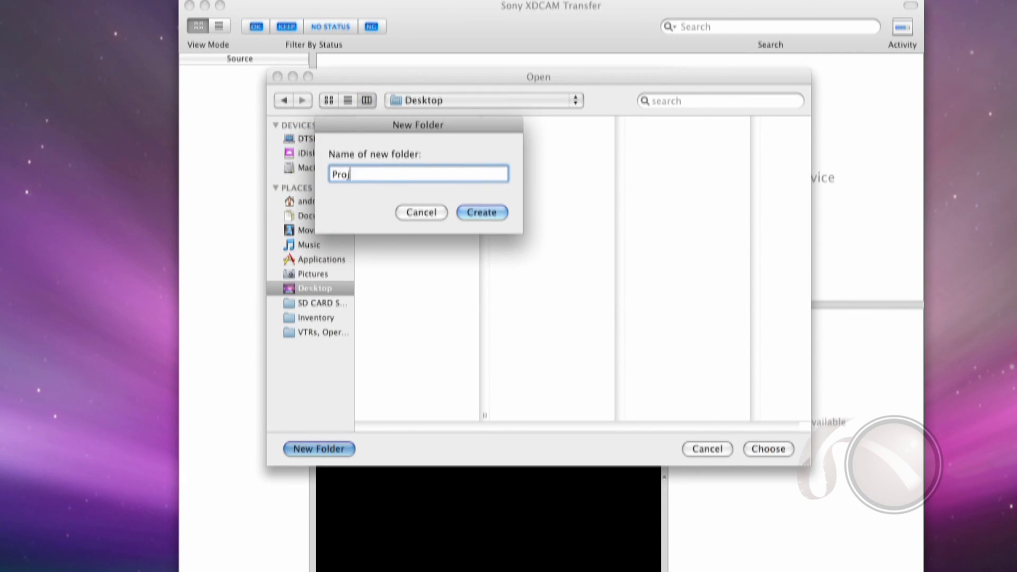
pyautogui.write('ect1')
pyautogui.press('Return')
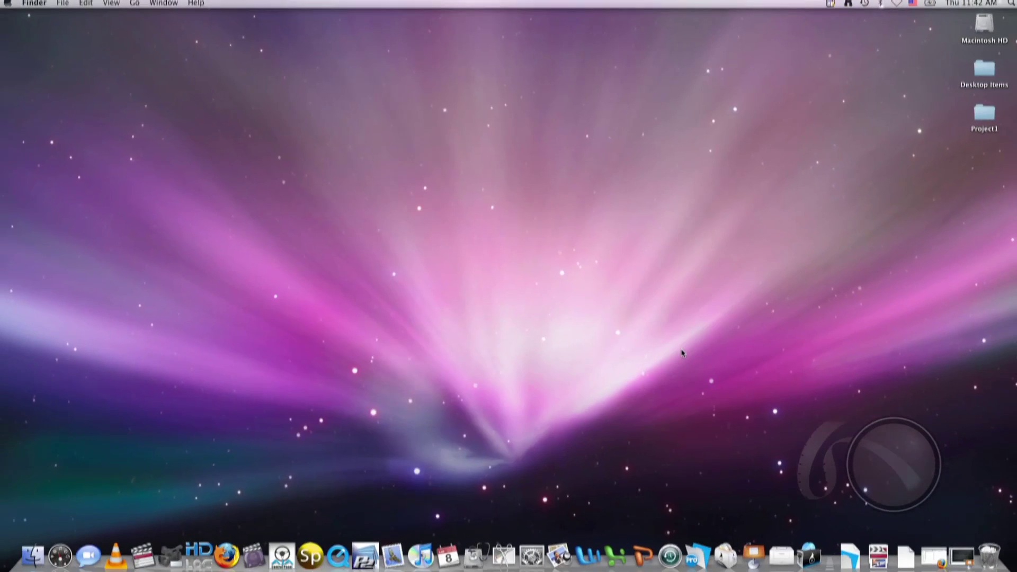
pyautogui.click(256, 550)
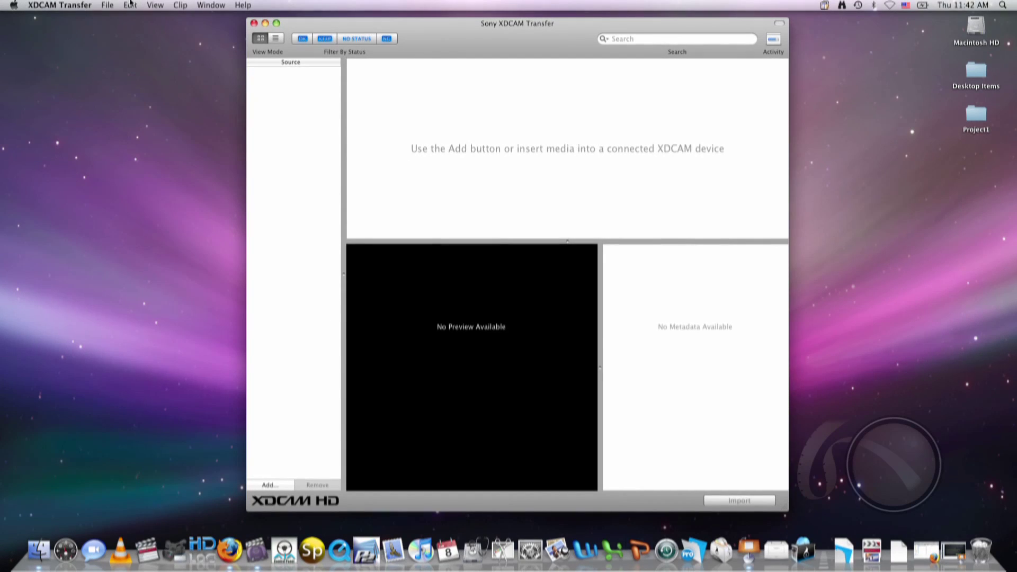
# - In Import preferences, make a new Desktop folder 'Project1Clips' the import location, then close Preferences
pyautogui.click(72, 4)
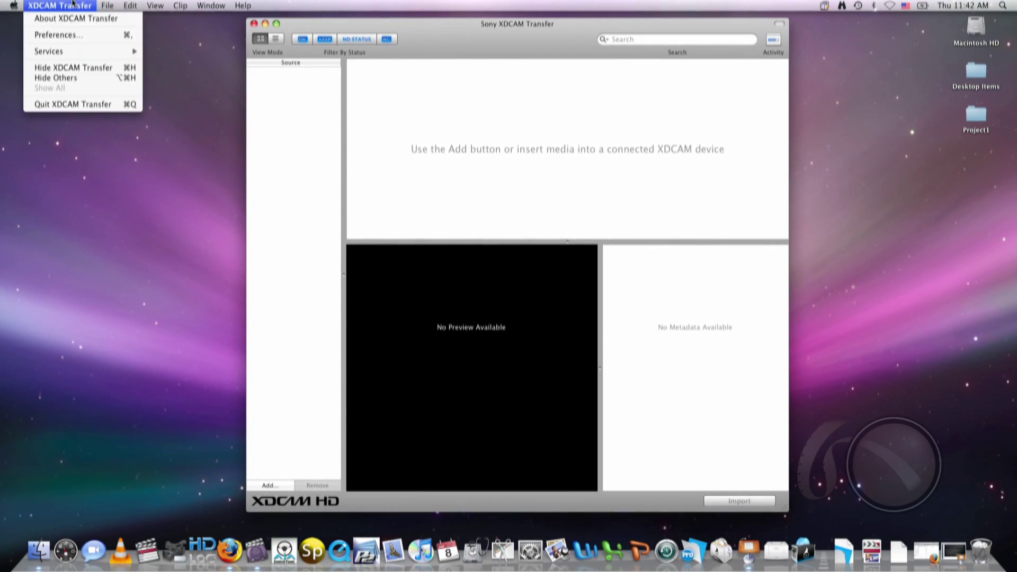
pyautogui.click(74, 36)
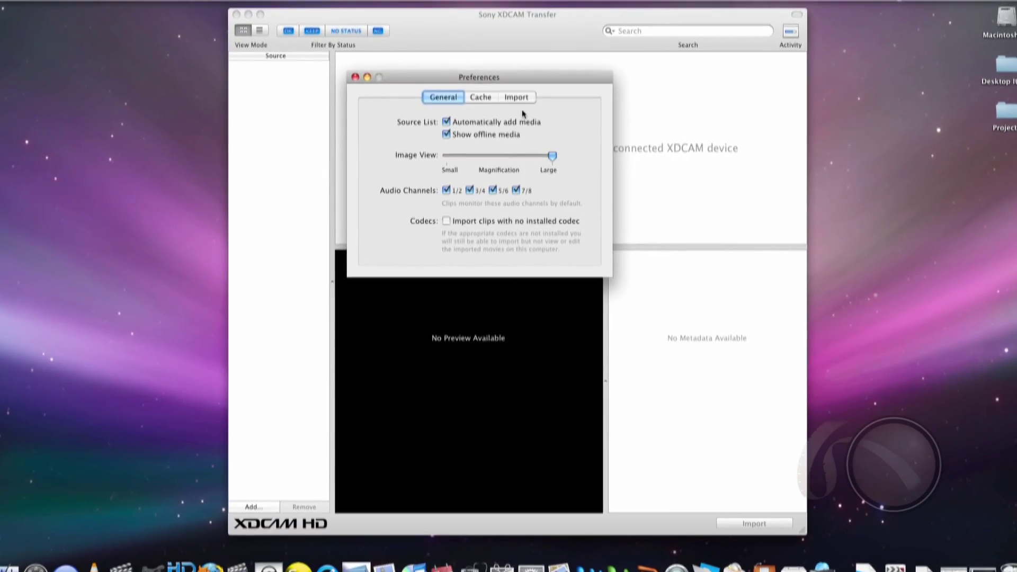
pyautogui.click(517, 102)
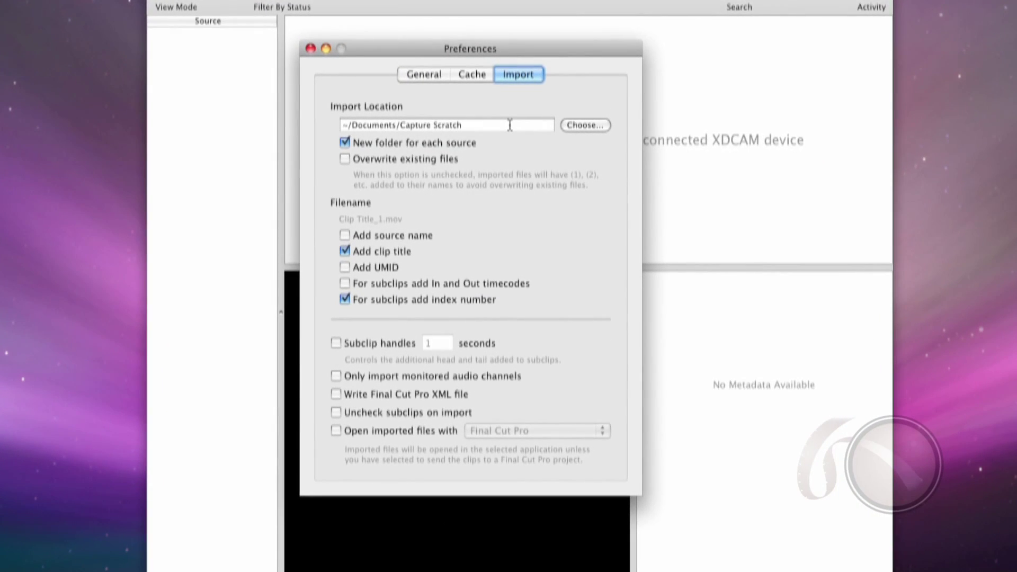
pyautogui.click(576, 125)
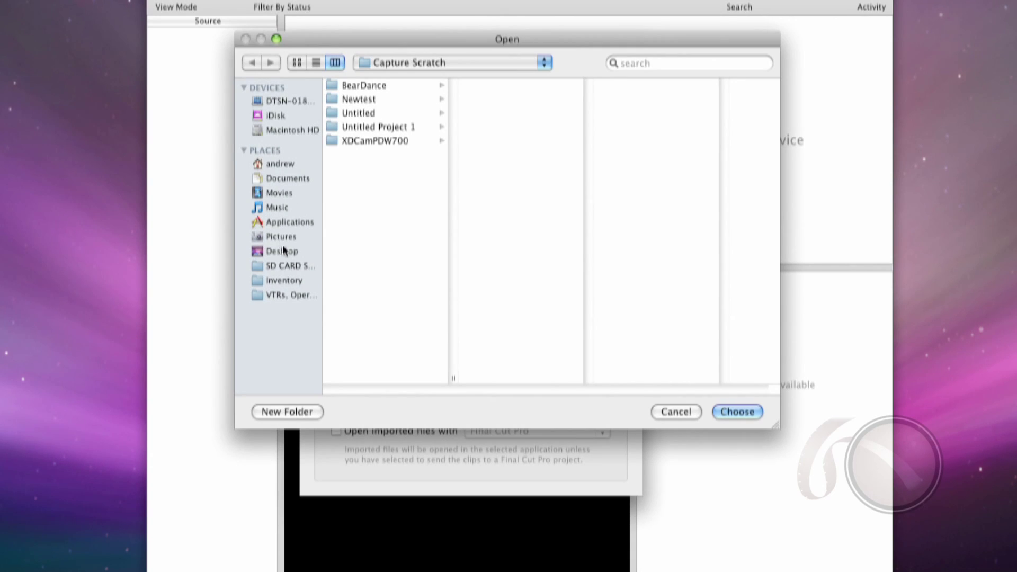
pyautogui.click(284, 251)
pyautogui.click(272, 416)
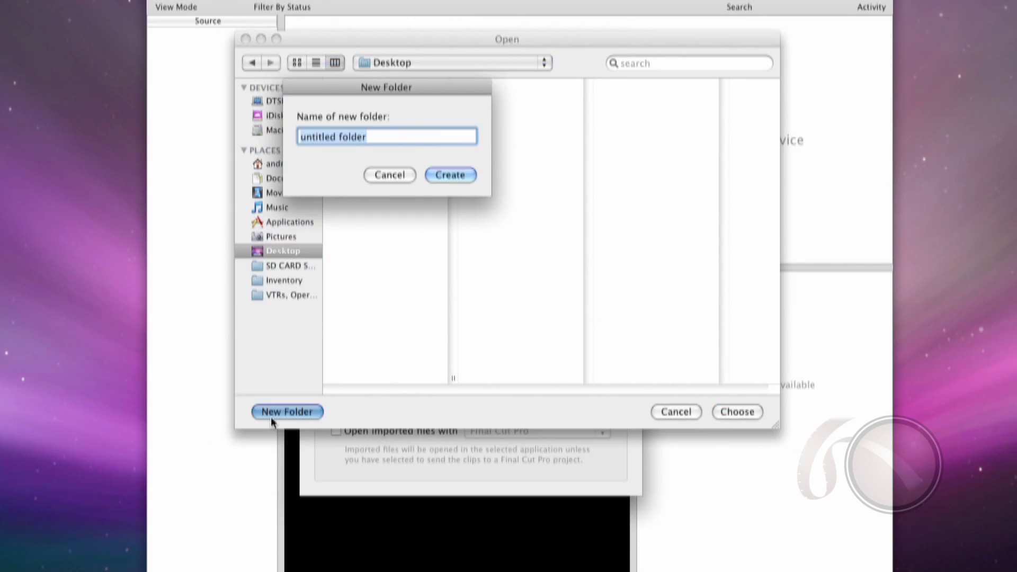
pyautogui.write('Project')
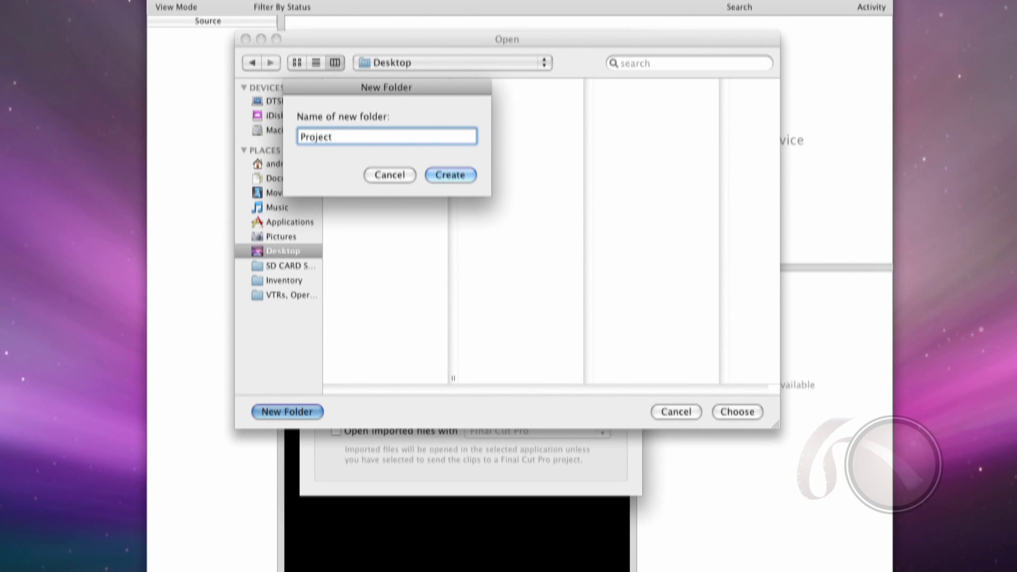
pyautogui.write('1Clips')
pyautogui.press('Return')
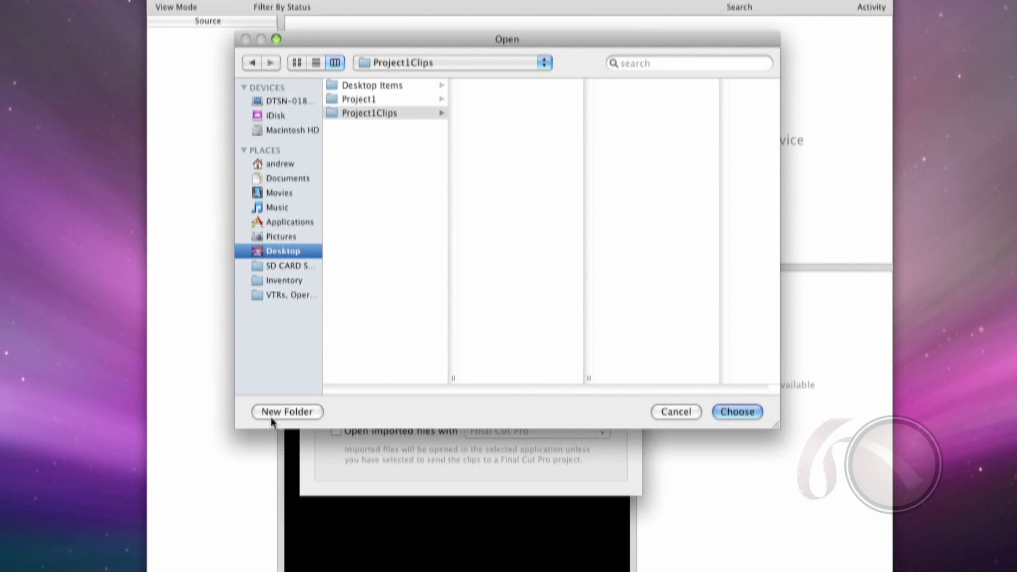
pyautogui.click(726, 414)
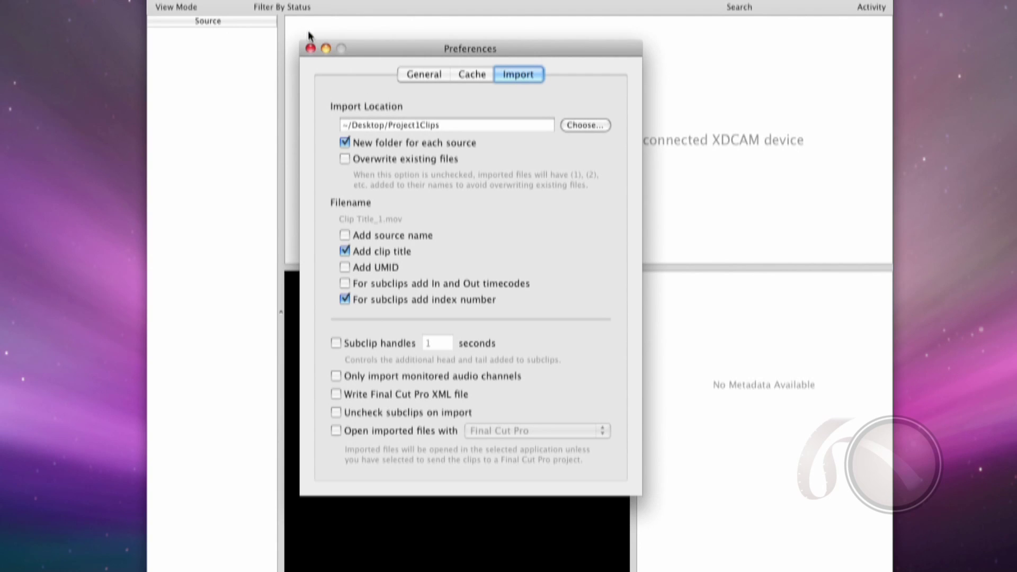
pyautogui.click(310, 49)
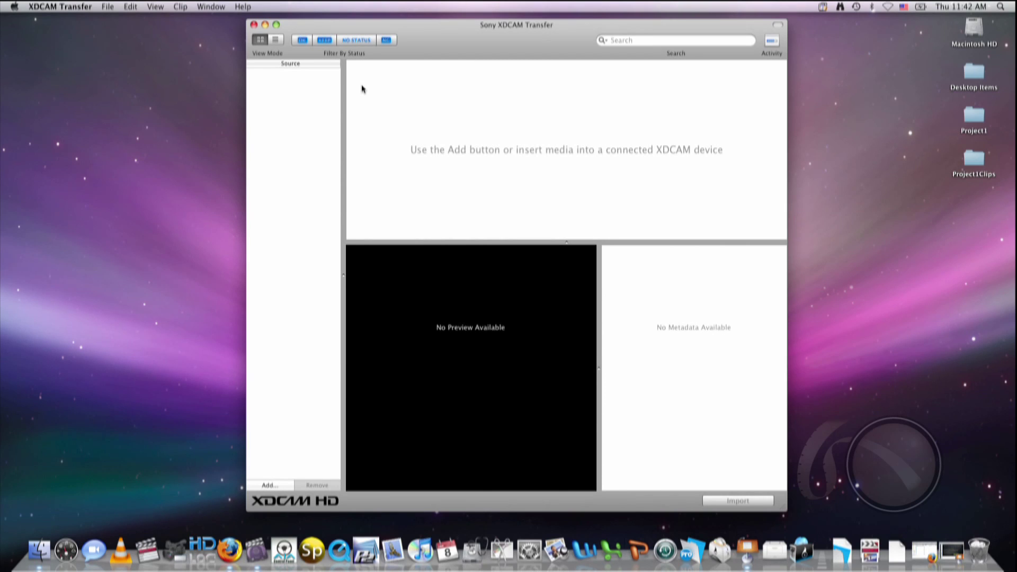
# - Quit XDCAM Transfer with Cmd+Q and launch Final Cut Pro from the Dock
pyautogui.press('super+q')
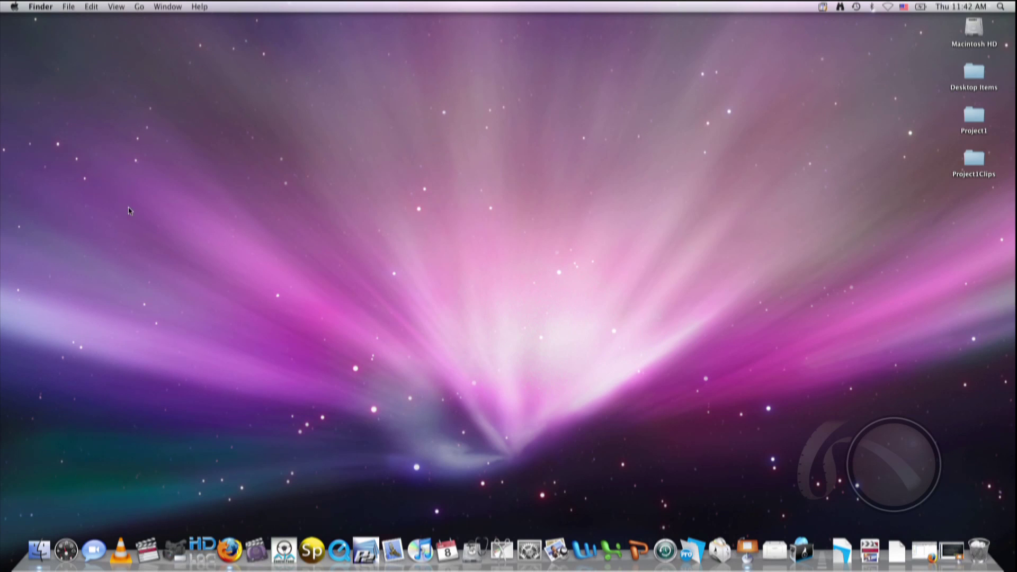
pyautogui.click(144, 568)
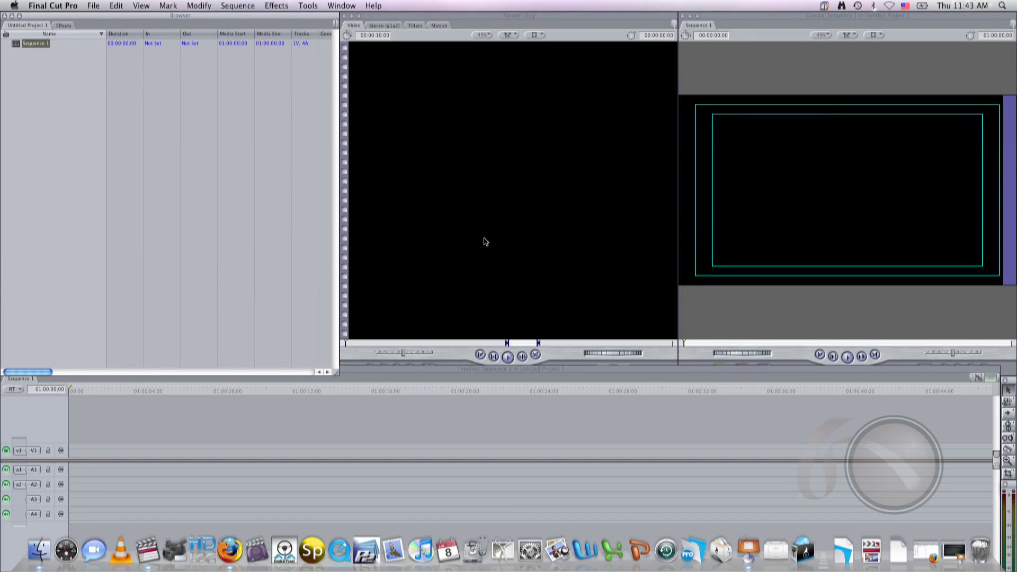
# - Import from Sony XDCAM to open disc1's four clips in XDCAM Transfer
pyautogui.click(90, 5)
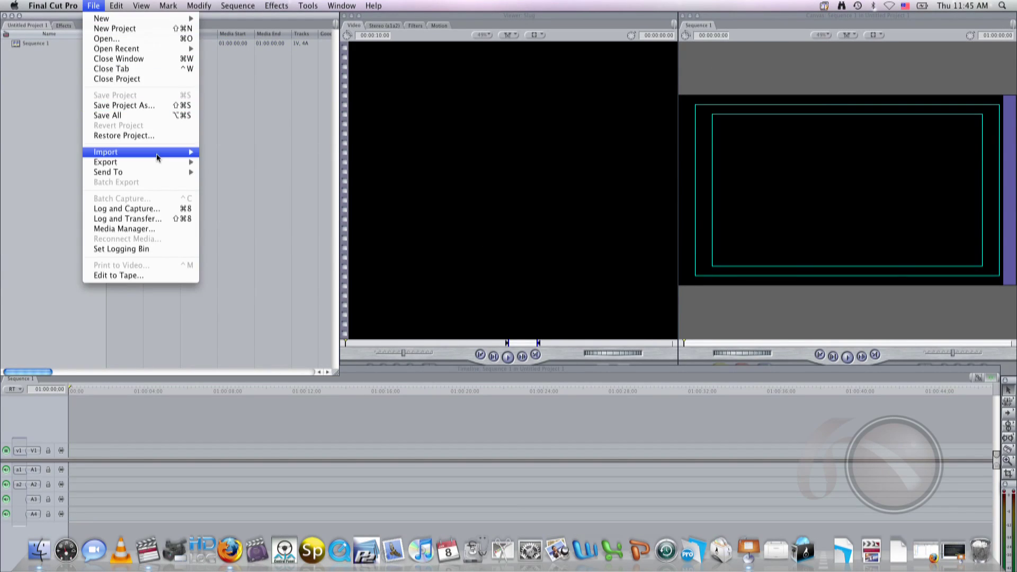
pyautogui.moveTo(141, 152)
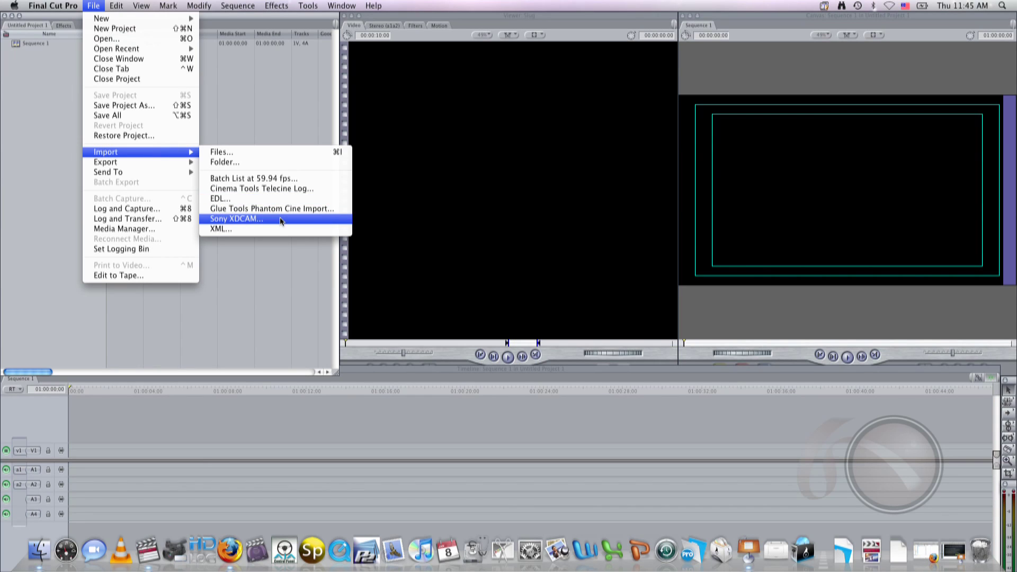
pyautogui.click(280, 219)
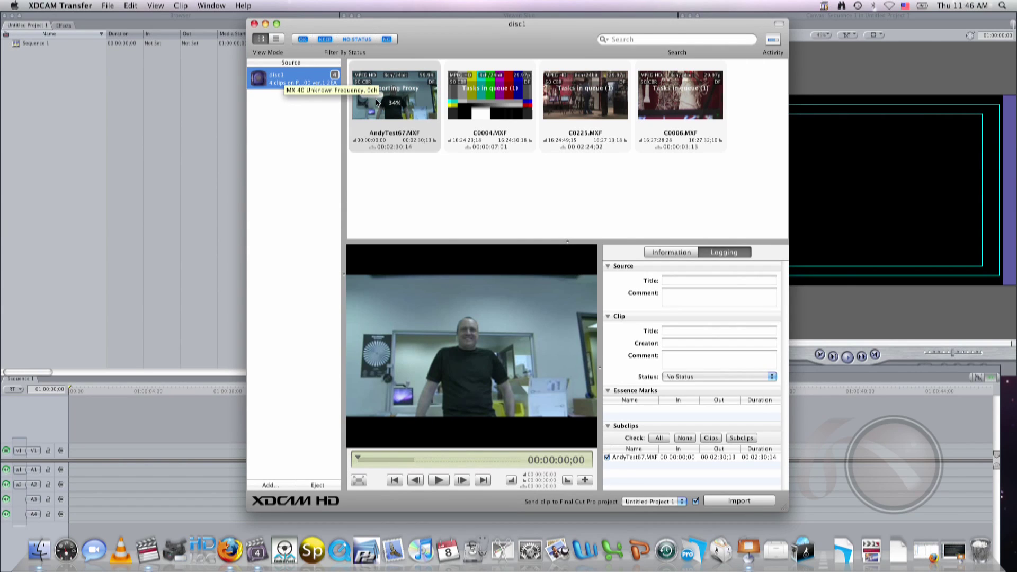
# - Preview clips C0004, C0225 and C0006, and set C0225's status to Good (OK)
pyautogui.click(493, 140)
pyautogui.click(568, 142)
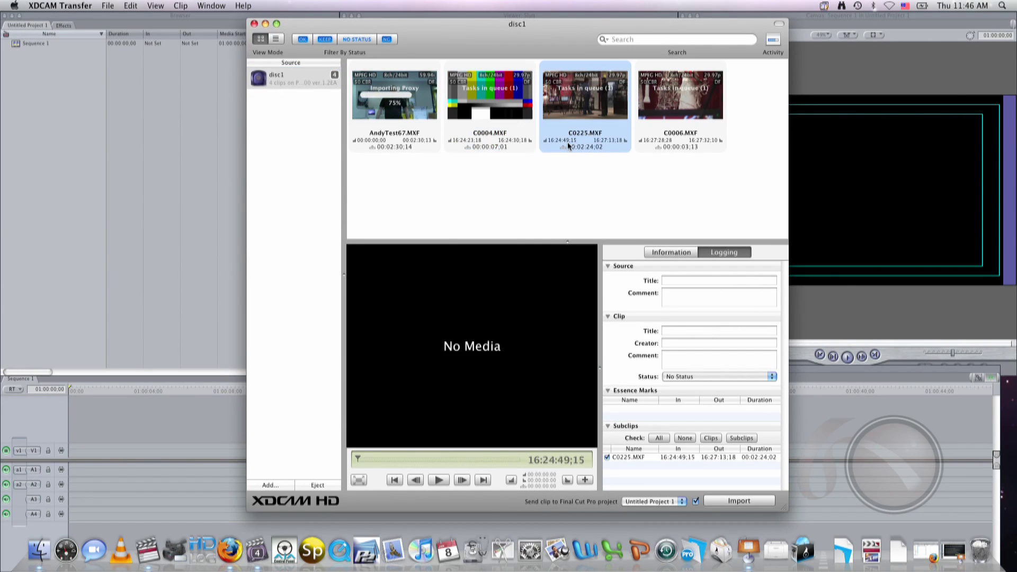
pyautogui.click(687, 137)
pyautogui.click(610, 133)
pyautogui.click(476, 145)
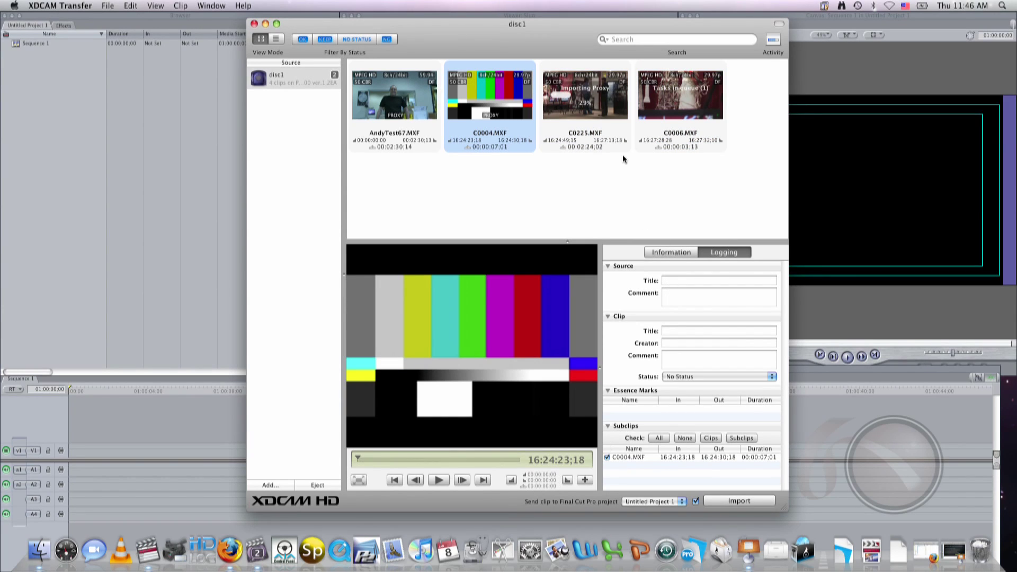
pyautogui.click(594, 126)
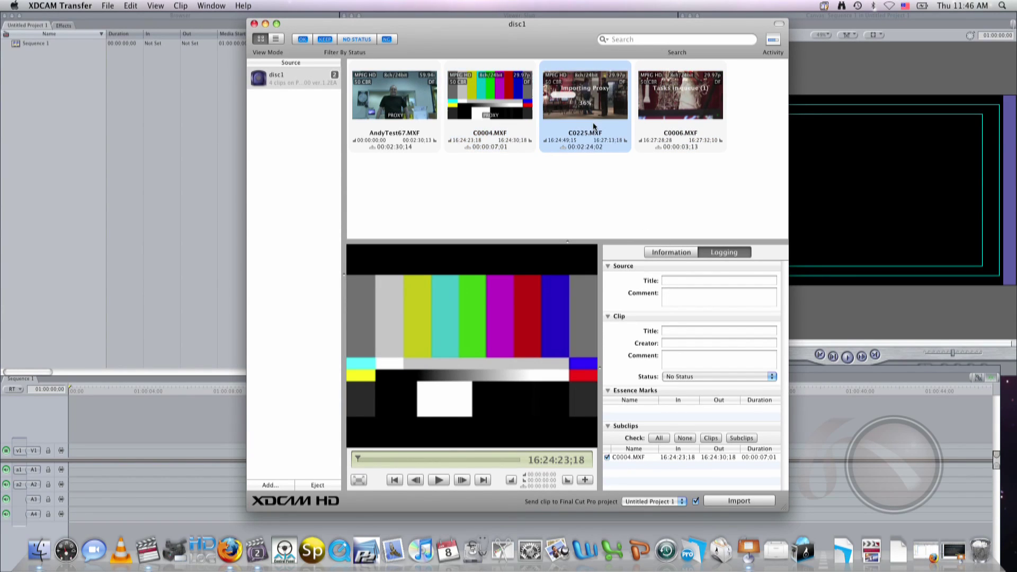
pyautogui.click(682, 377)
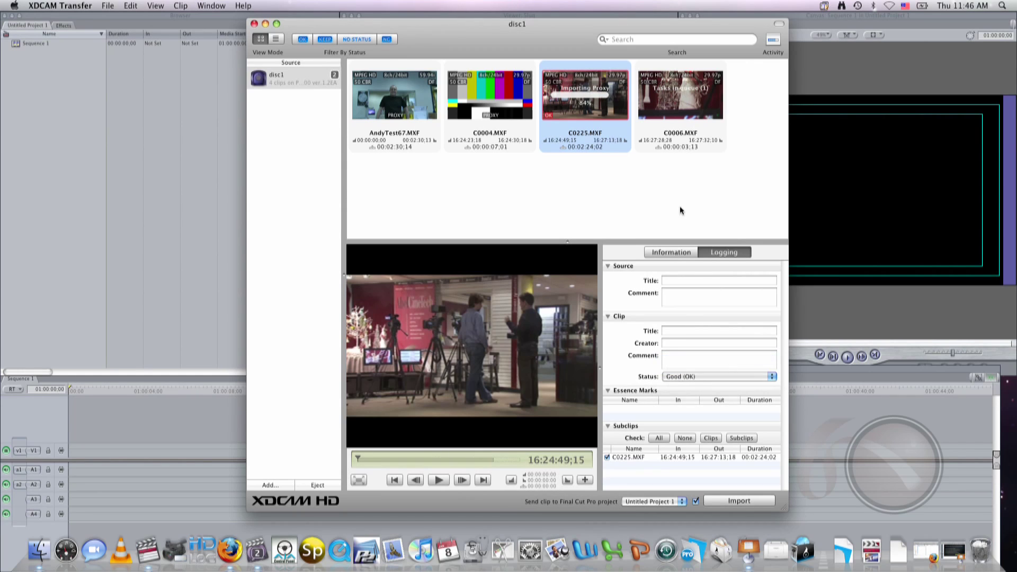
# - Preview C0006, C0225 and C0004 again, then import AndyTest67 into the project
pyautogui.click(674, 133)
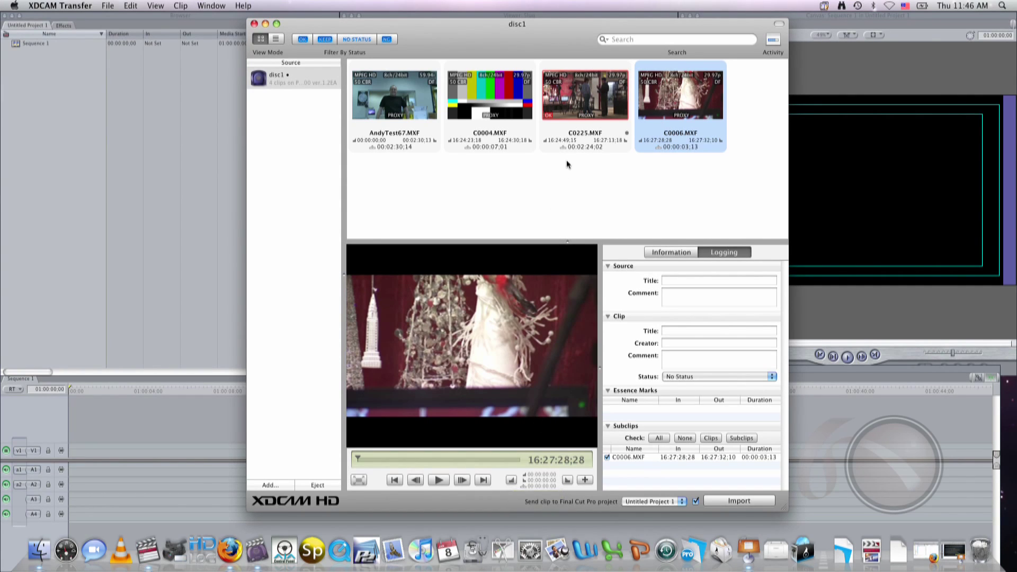
pyautogui.click(571, 135)
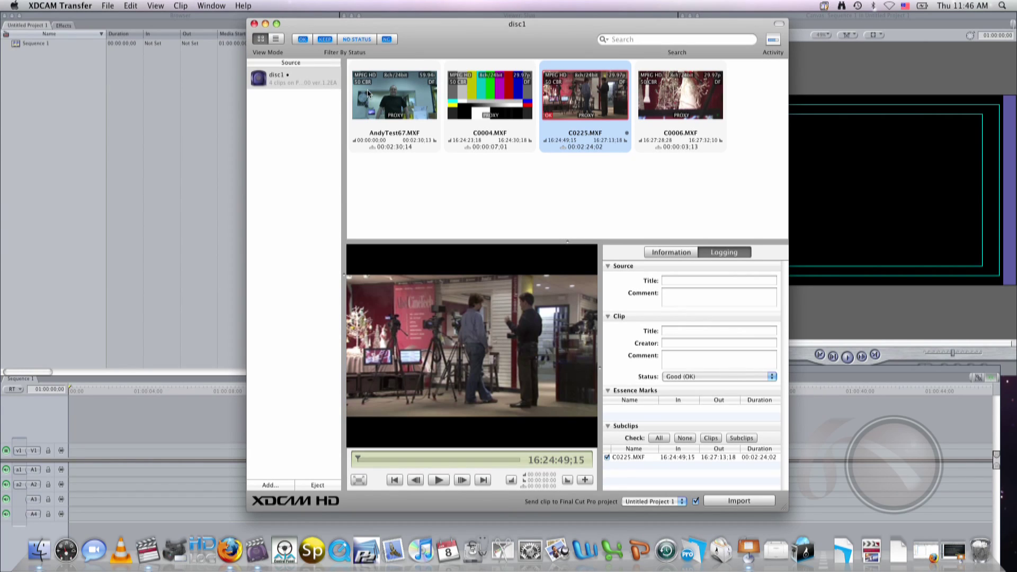
pyautogui.click(487, 143)
pyautogui.click(399, 141)
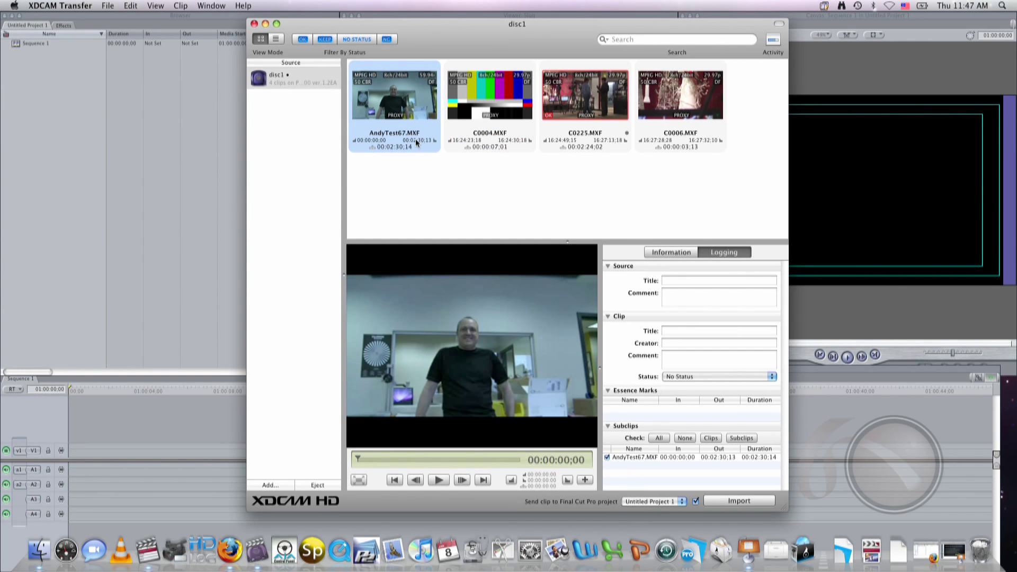
pyautogui.click(723, 503)
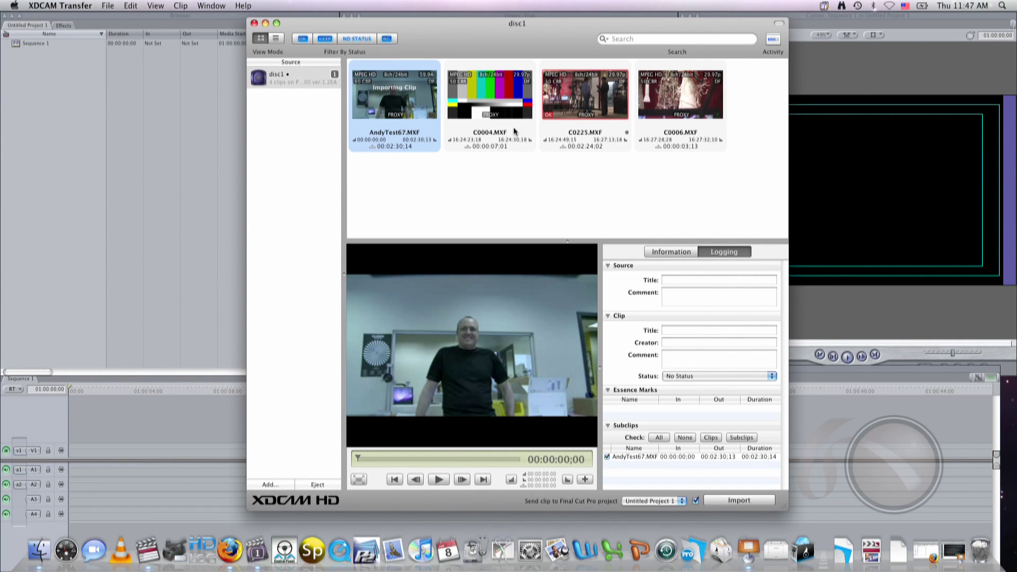
# - Import clips C0004 and C0225 into Final Cut Pro's Untitled Project 1
pyautogui.click(580, 131)
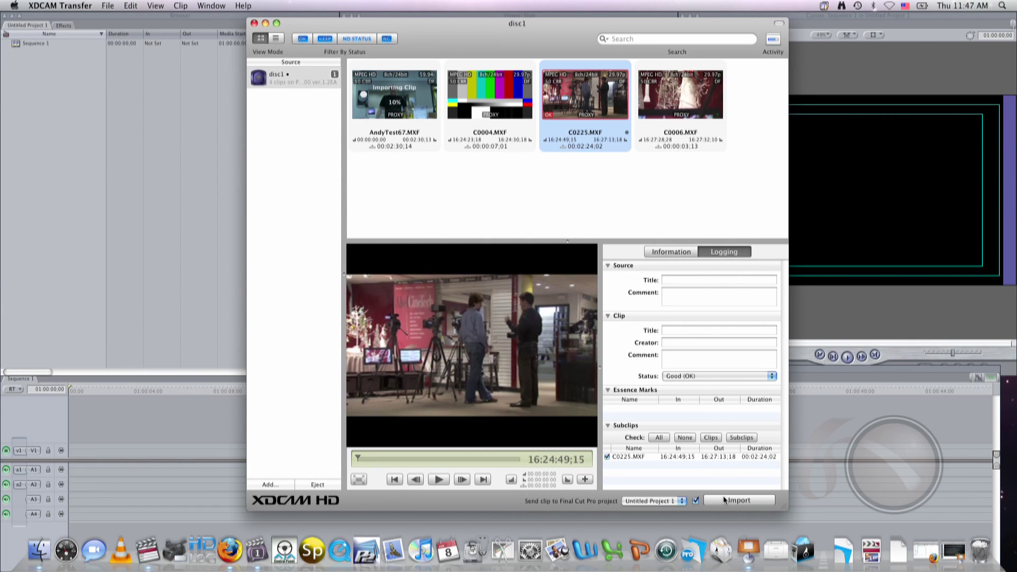
pyautogui.click(491, 90)
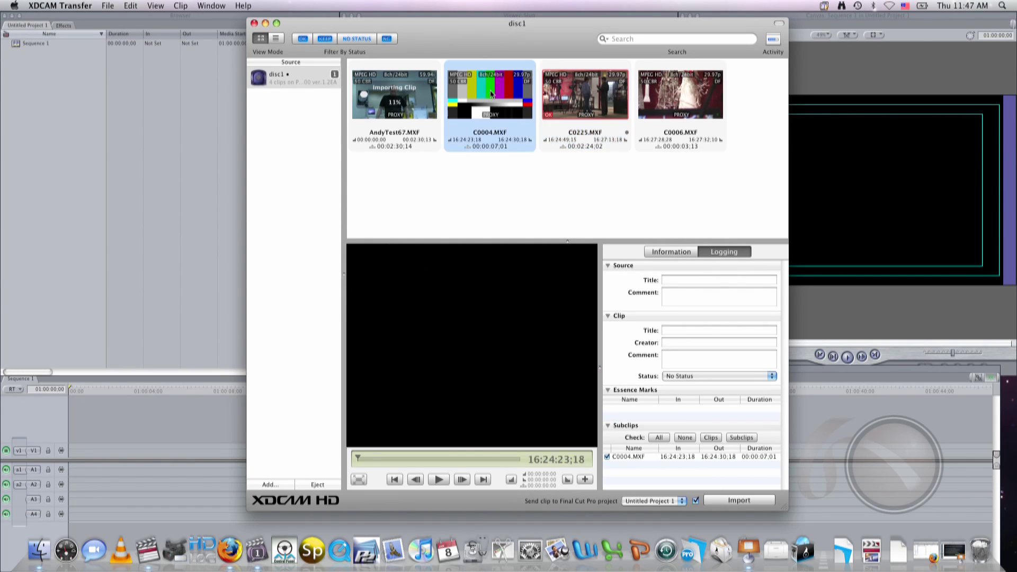
pyautogui.click(703, 500)
pyautogui.click(587, 148)
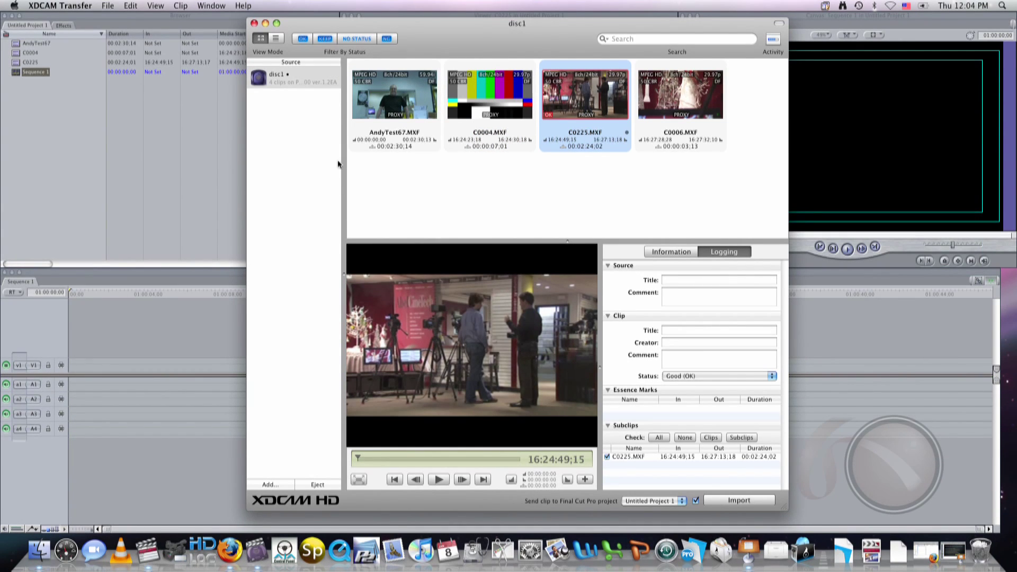
pyautogui.click(69, 131)
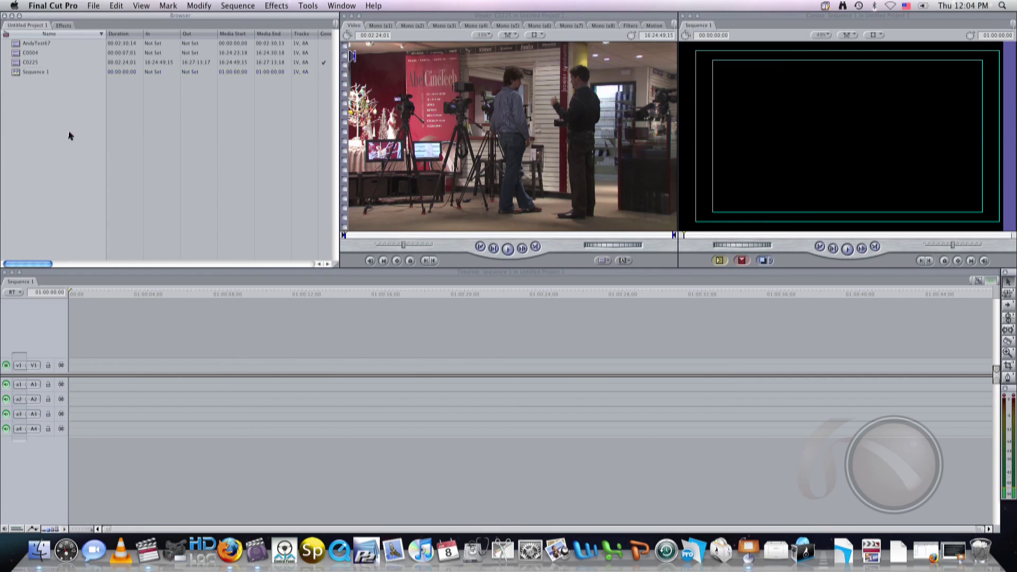
# - Drag C0225 into Sequence 1, match sequence settings to the clip, and move the playhead to 01:01:29:22
pyautogui.doubleClick(16, 64)
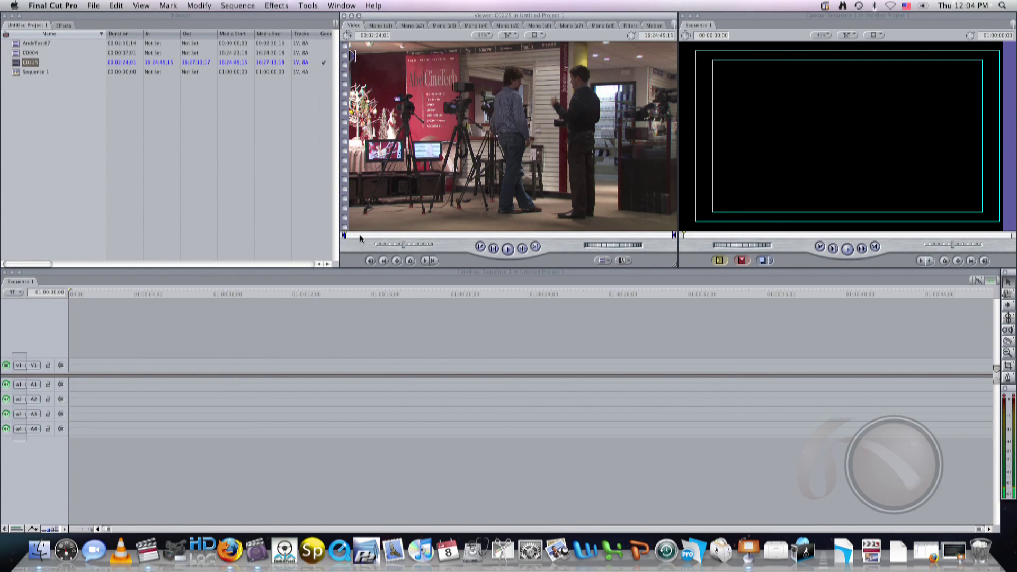
pyautogui.moveTo(360, 239); pyautogui.dragTo(633, 236)
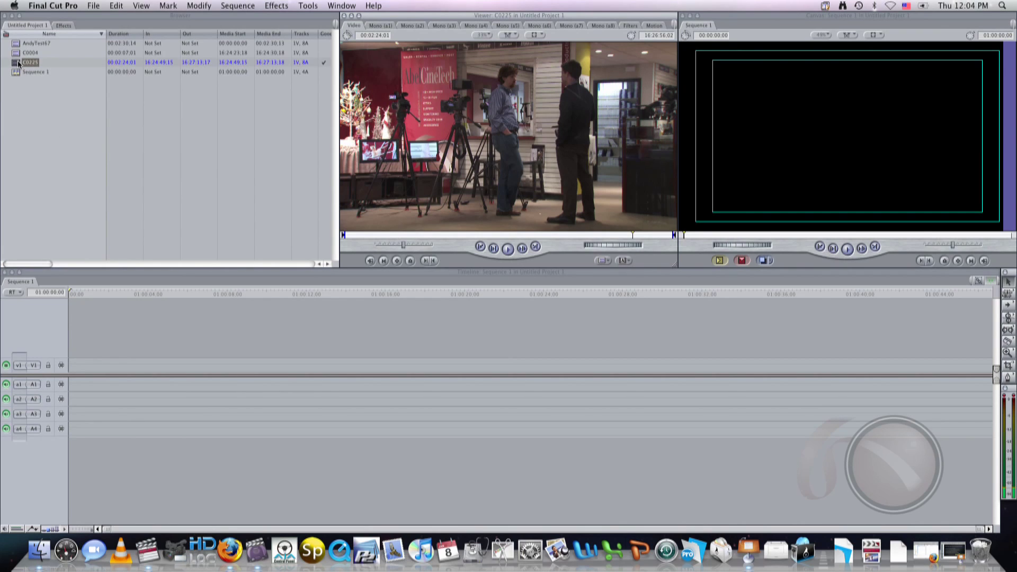
pyautogui.moveTo(19, 63)
pyautogui.mouseDown()
pyautogui.moveTo(78, 342)
pyautogui.moveTo(73, 368)
pyautogui.mouseUp()
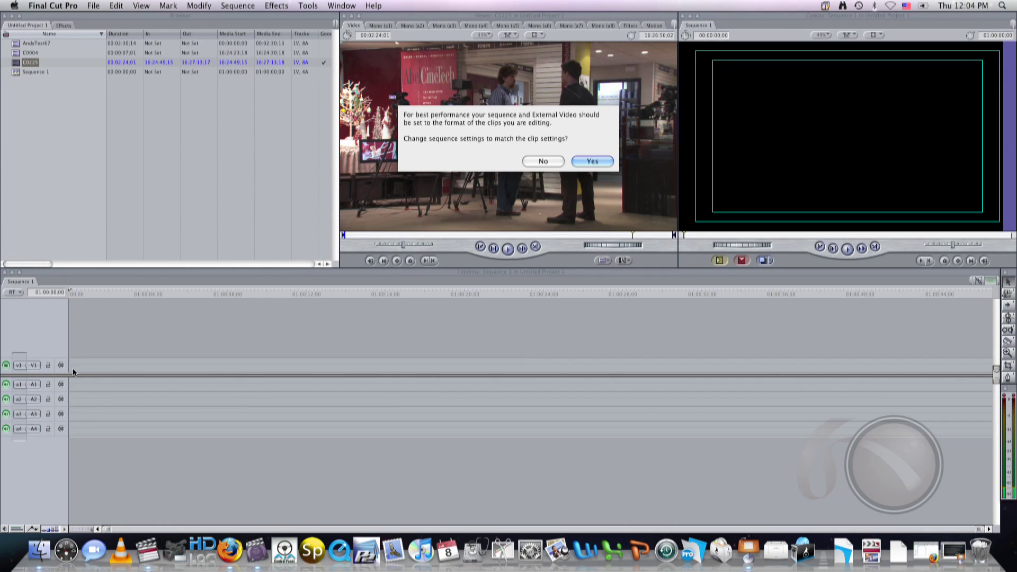
pyautogui.click(592, 161)
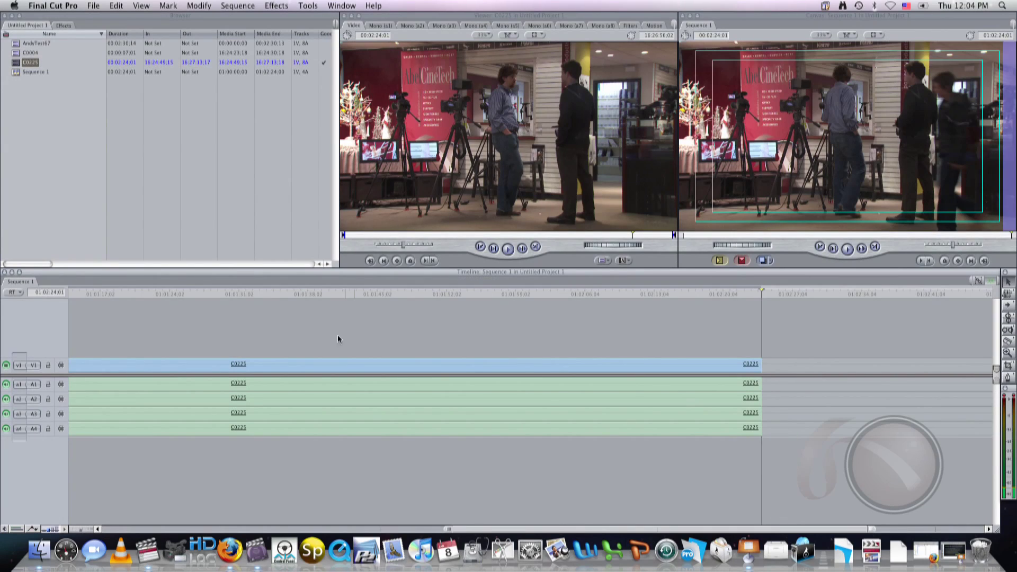
pyautogui.moveTo(122, 292); pyautogui.dragTo(225, 298)
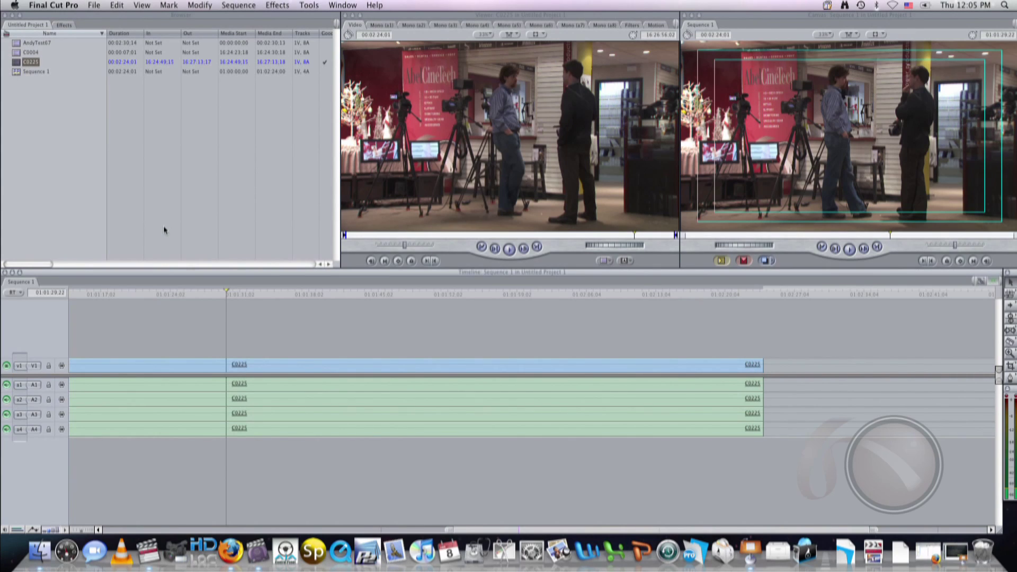
pyautogui.click(85, 186)
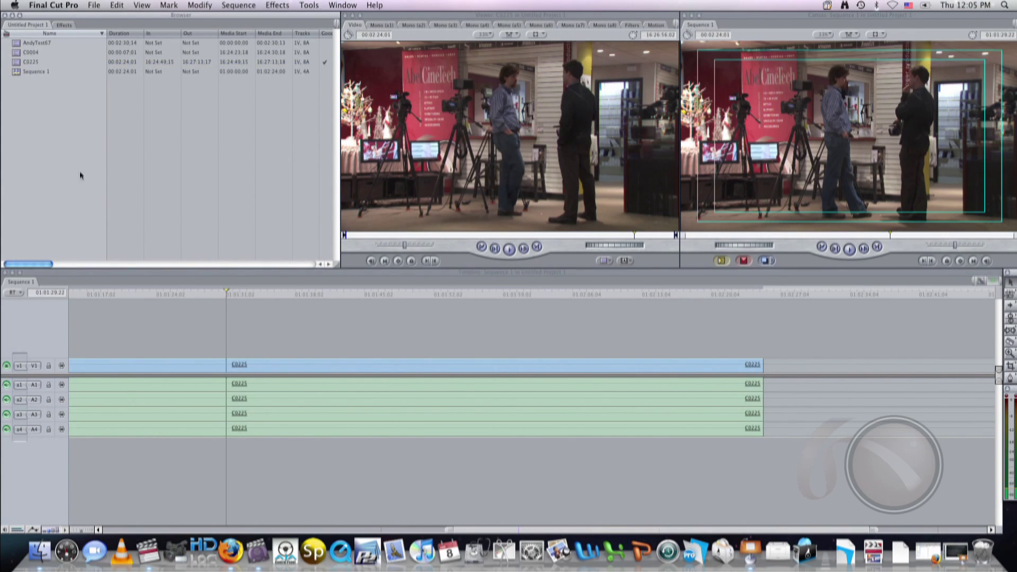
# - In Sequence 1's settings, group the two audio outputs as Dual Mono and apply
pyautogui.rightClick(30, 70)
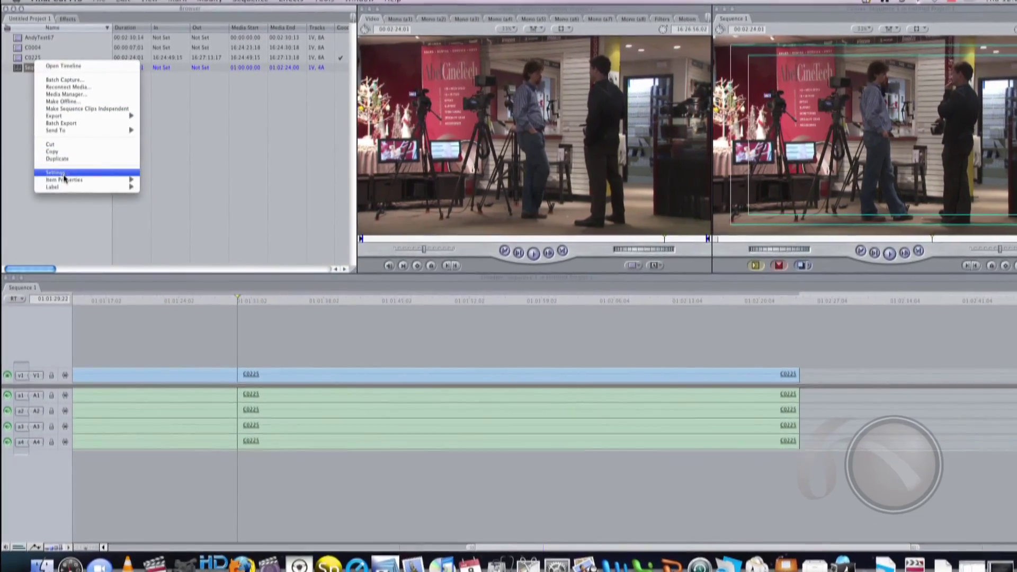
pyautogui.click(64, 174)
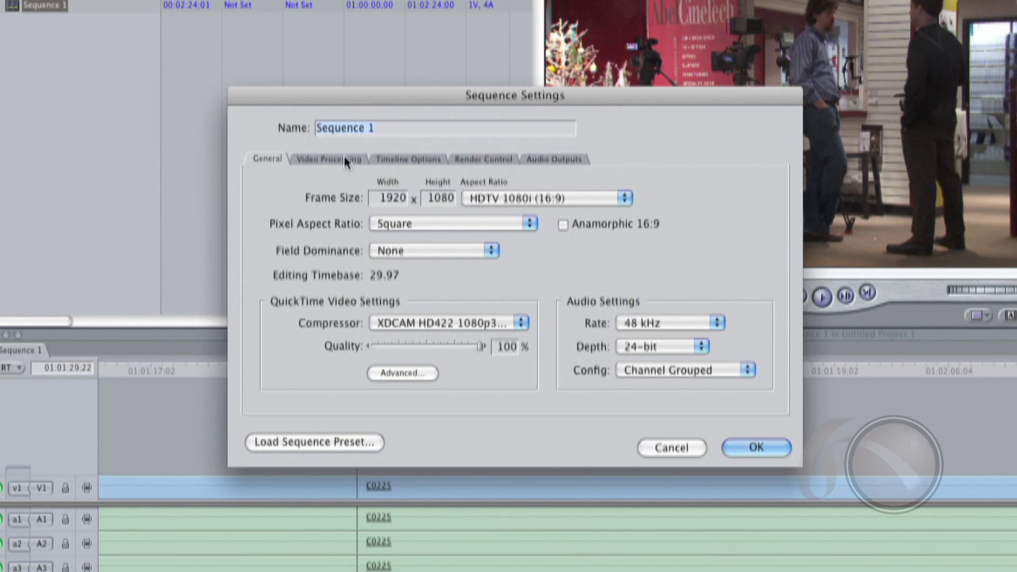
pyautogui.click(534, 160)
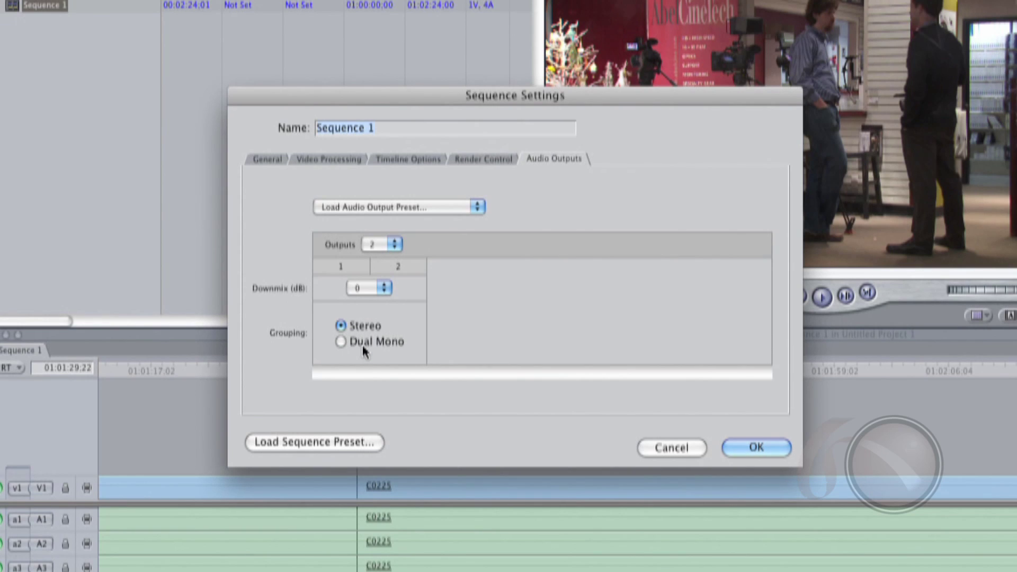
pyautogui.click(363, 347)
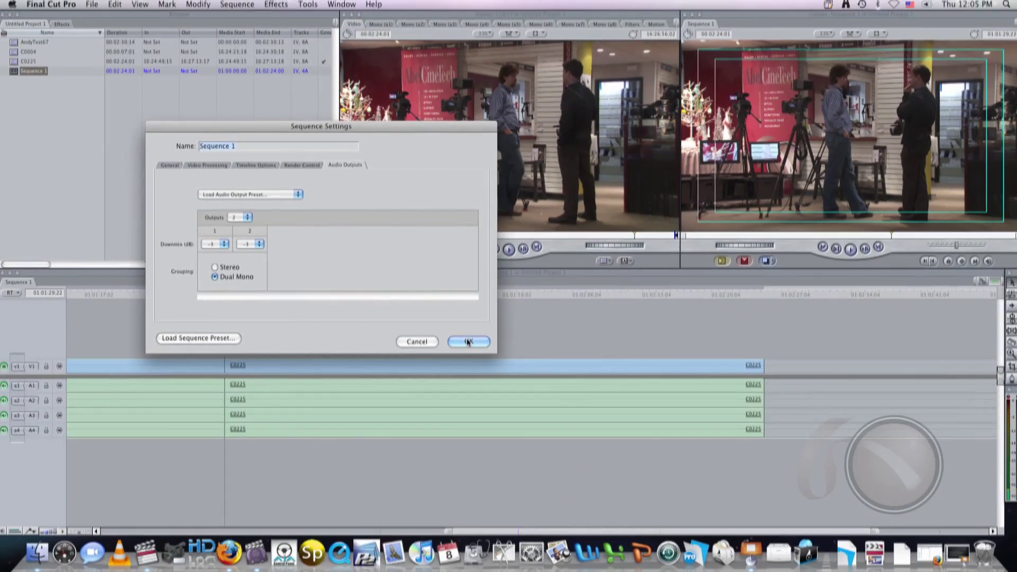
pyautogui.click(469, 341)
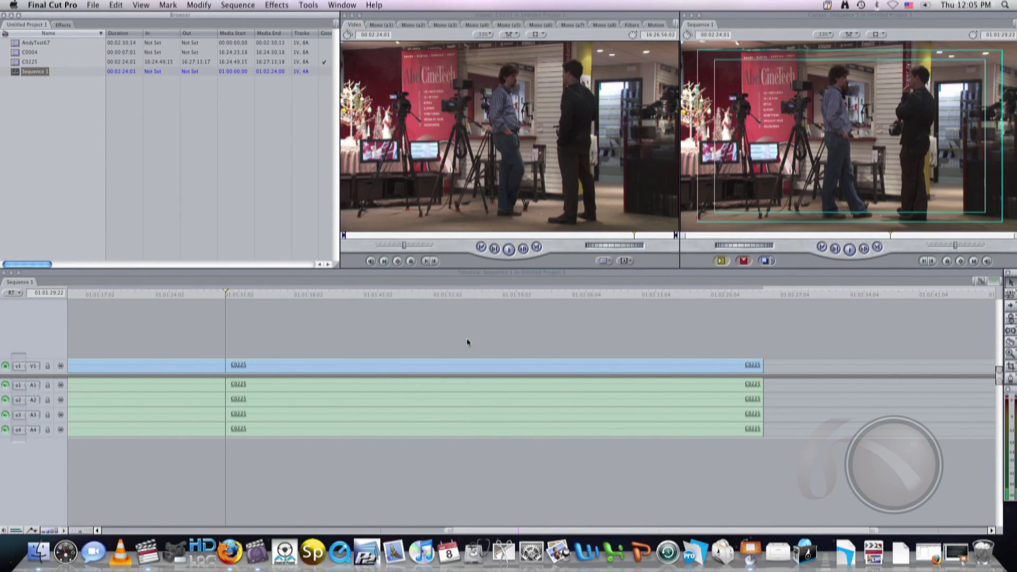
# - Razor the video and A1–A4 audio tracks at 01:01:13:17
pyautogui.moveTo(87, 291); pyautogui.dragTo(320, 313)
pyautogui.press('b')
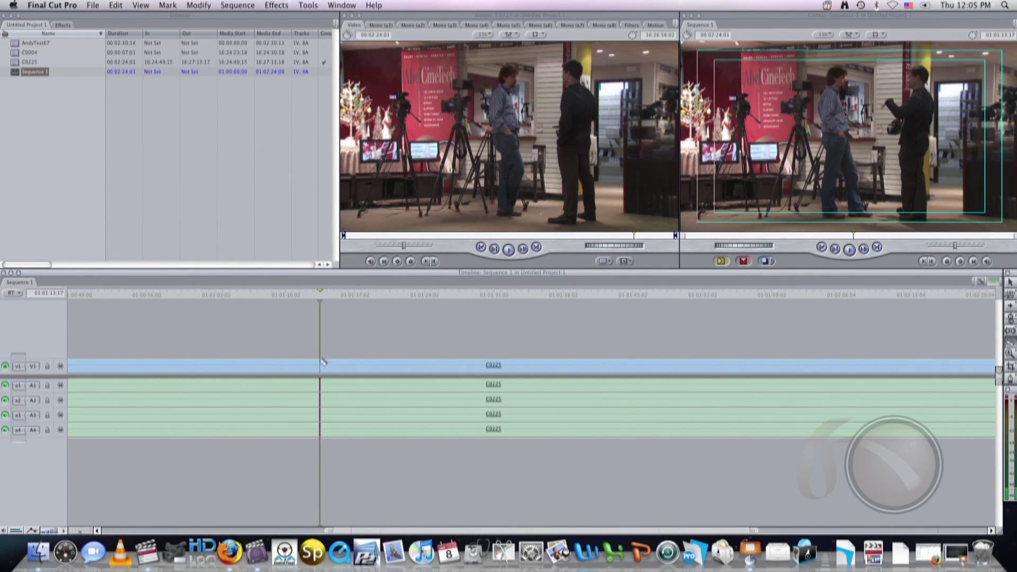
pyautogui.click(320, 366)
pyautogui.click(320, 400)
pyautogui.click(320, 415)
pyautogui.click(320, 429)
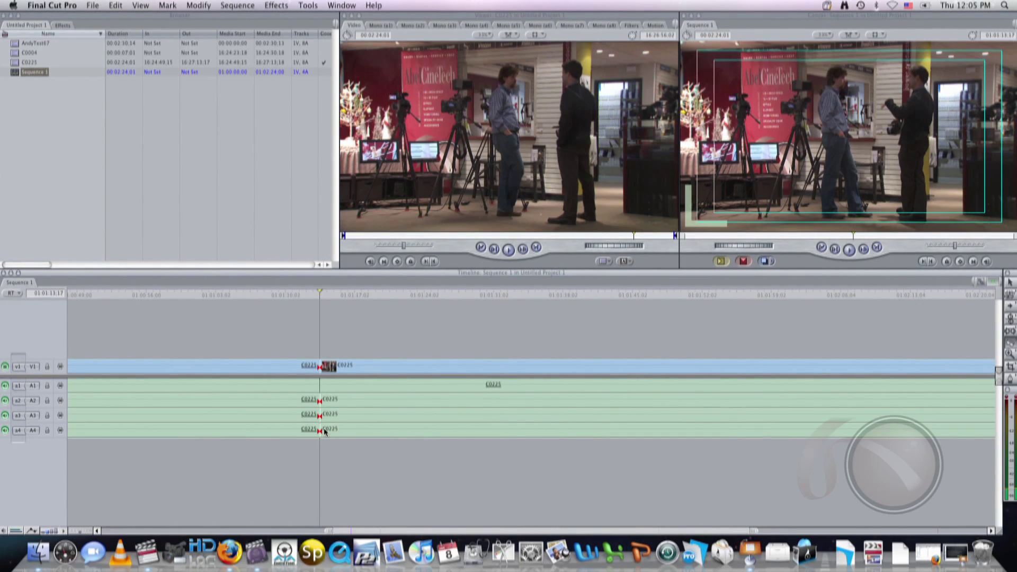
pyautogui.click(320, 386)
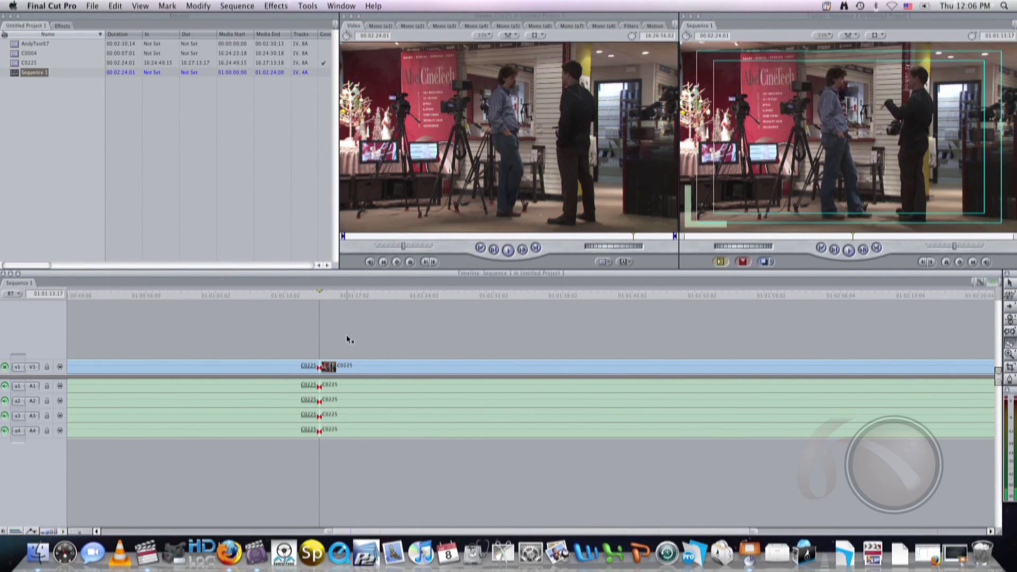
# - Delete everything after the cut and bring the playhead back near the sequence start
pyautogui.moveTo(364, 328); pyautogui.dragTo(387, 436)
pyautogui.press('Delete')
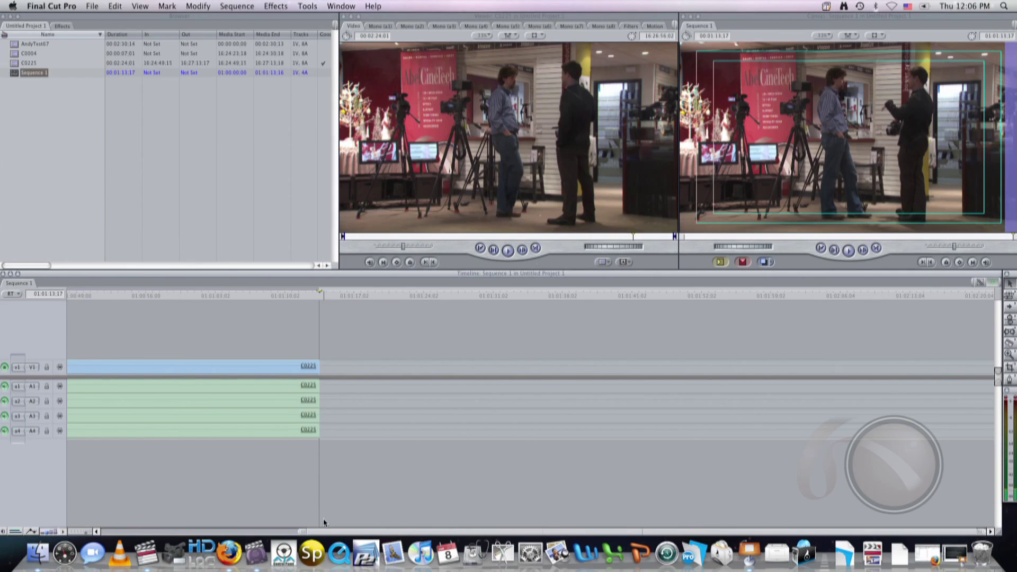
pyautogui.hscroll(-10, 314, 519)
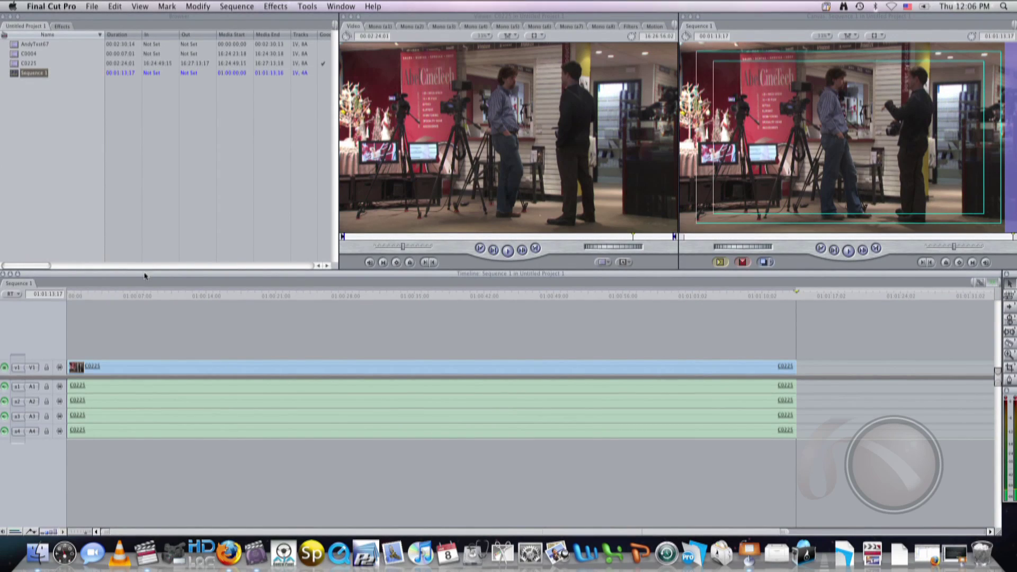
pyautogui.click(159, 295)
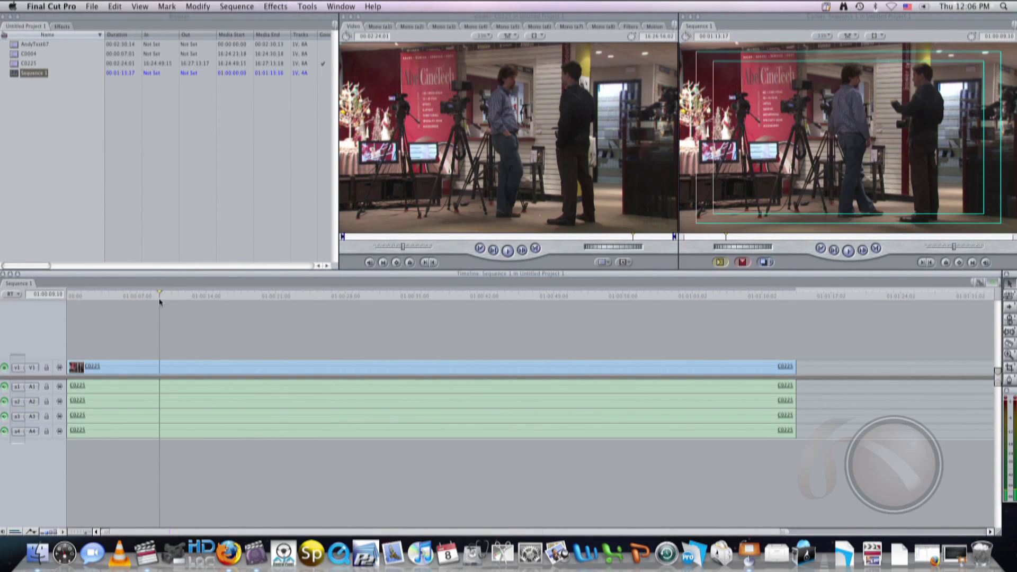
pyautogui.click(30, 87)
# - Start a Sony XDCAM export of Sequence 1
pyautogui.click(16, 75)
pyautogui.click(91, 6)
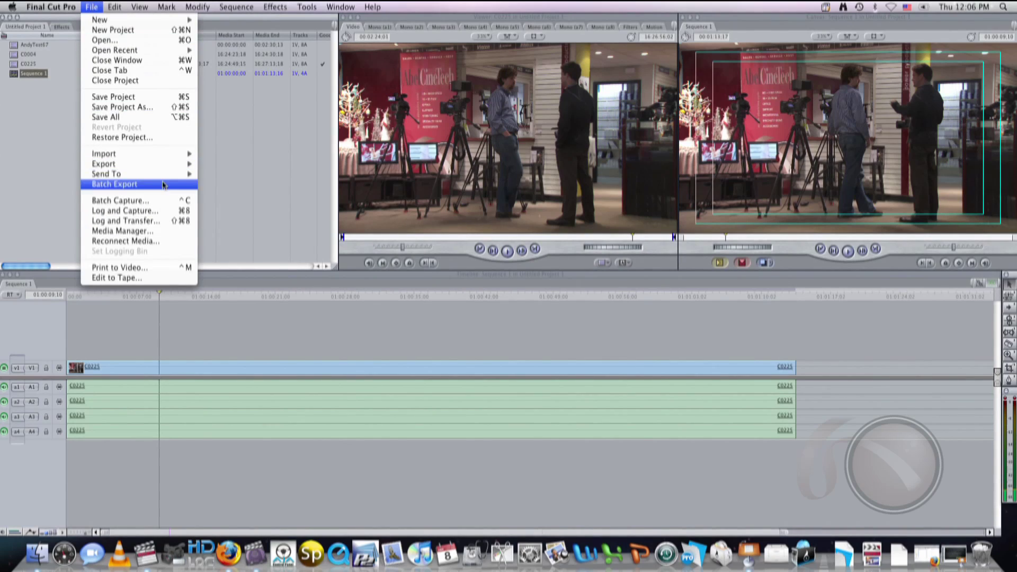
pyautogui.moveTo(166, 165)
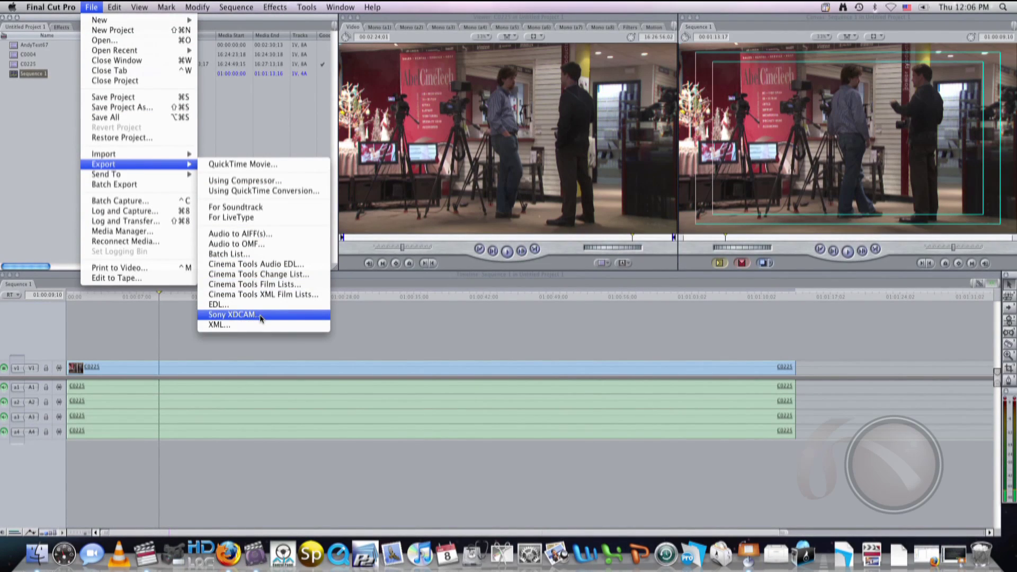
pyautogui.click(403, 284)
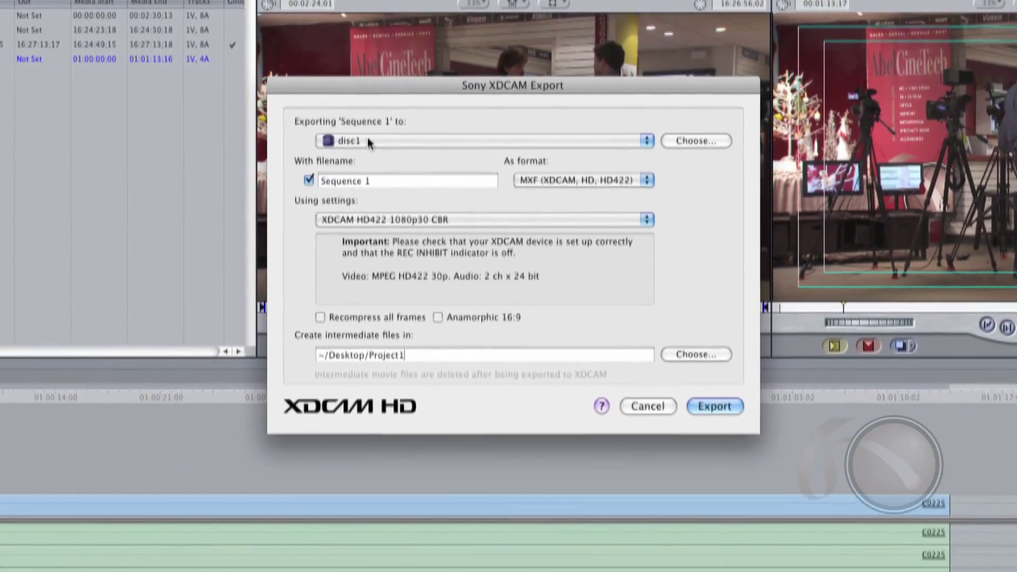
# - Export to disc1 with the filename BigTest as HD422 1080p30 MXF
pyautogui.click(401, 119)
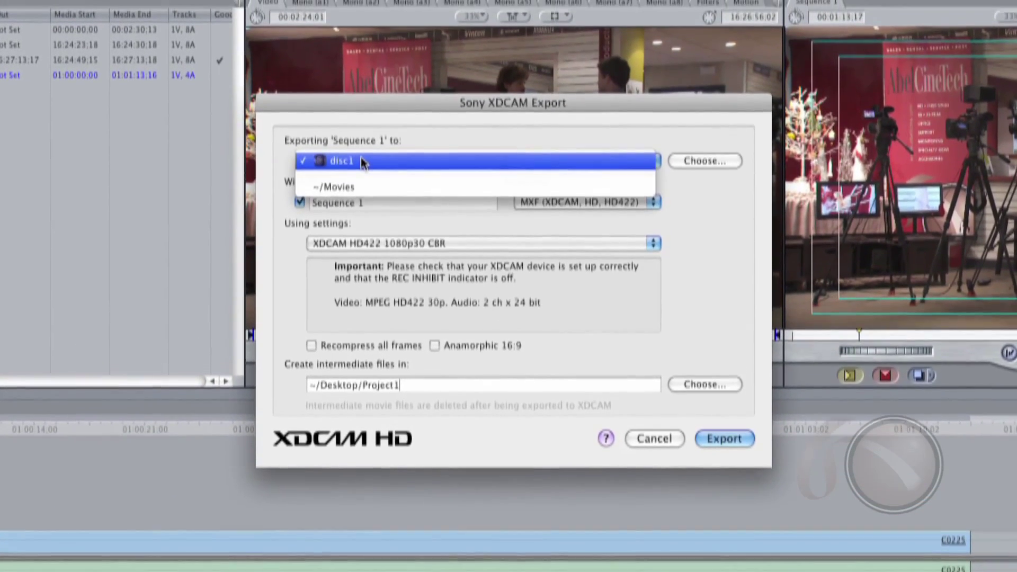
pyautogui.click(363, 150)
pyautogui.tripleClick(376, 207)
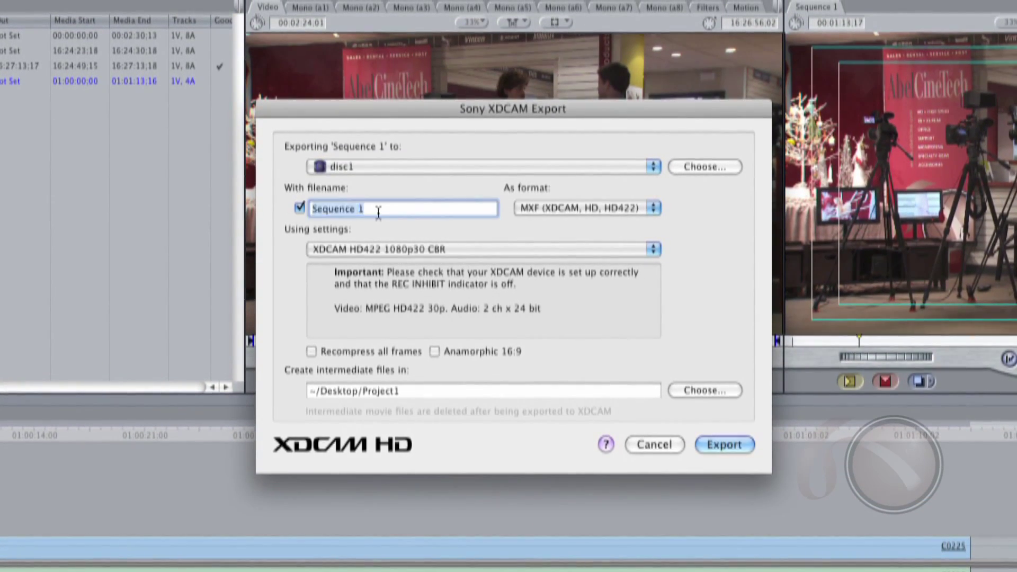
pyautogui.write('TigTest')
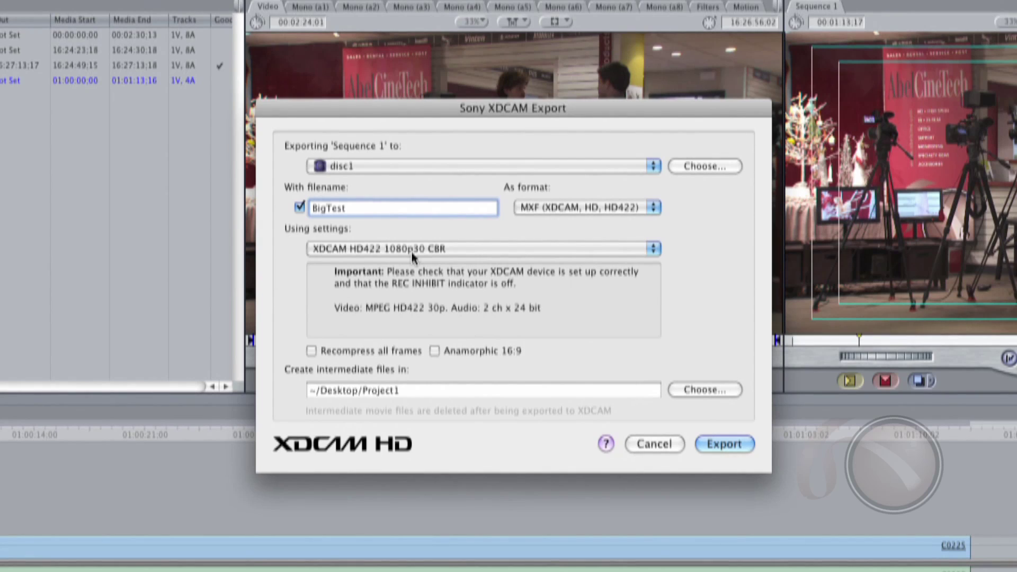
pyautogui.click(466, 391)
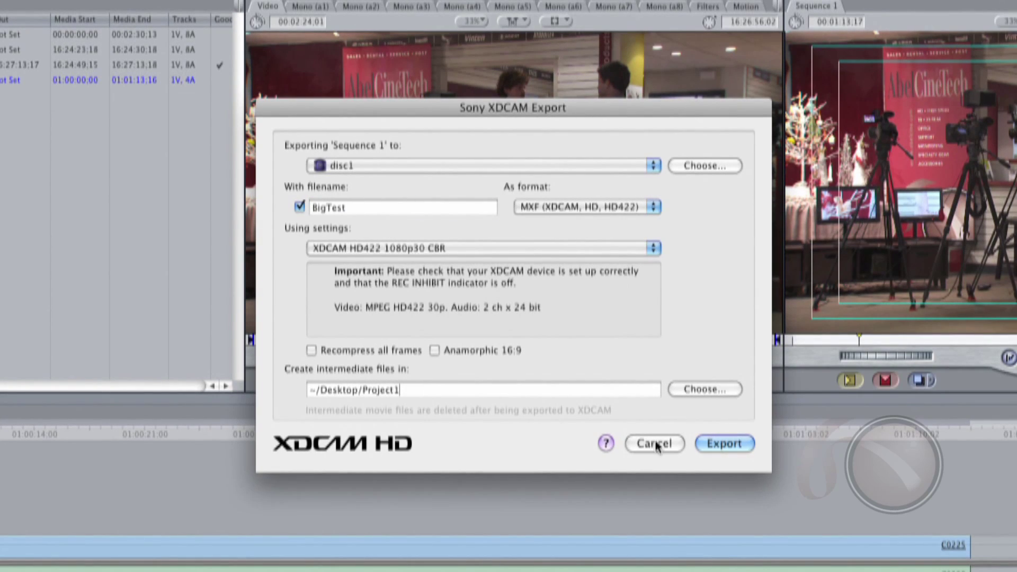
pyautogui.click(639, 300)
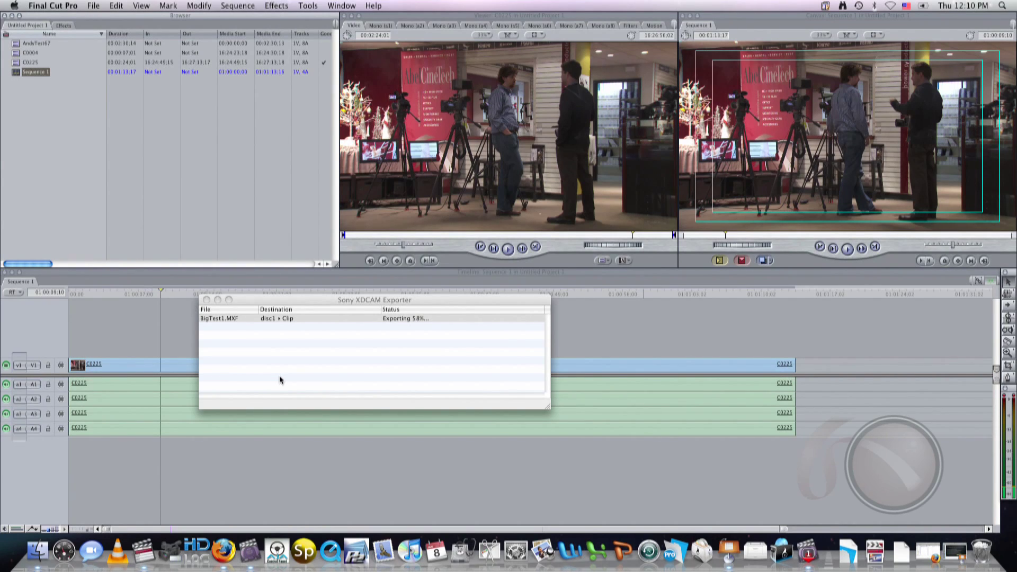
# - Confirm the BigTest1.MXF export to disc1 has reached 100%
pyautogui.click(267, 401)
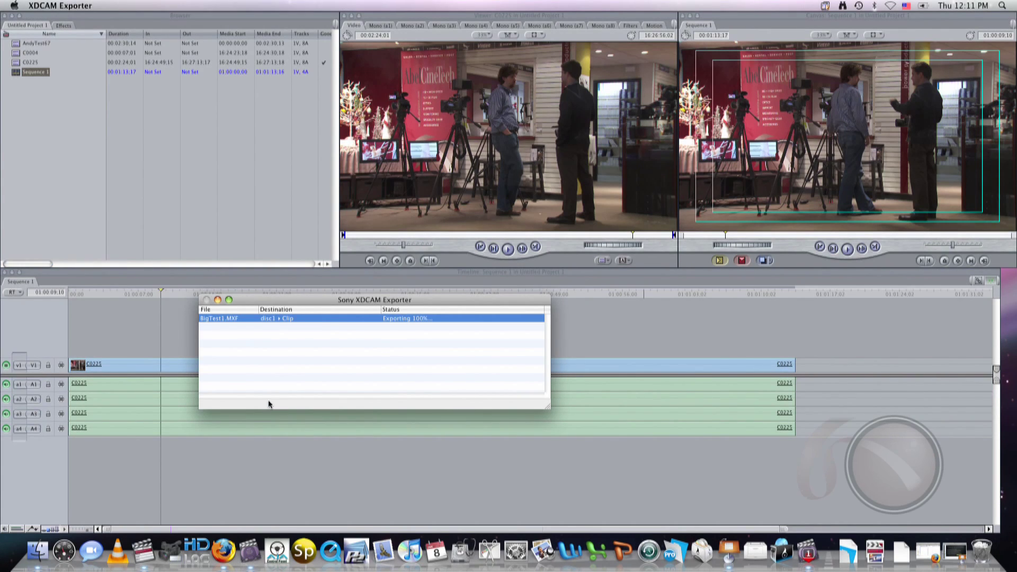
# - In XDCAM Transfer, select the new BigTest1.MXF clip on disc1 and scrub partway into it
pyautogui.click(250, 551)
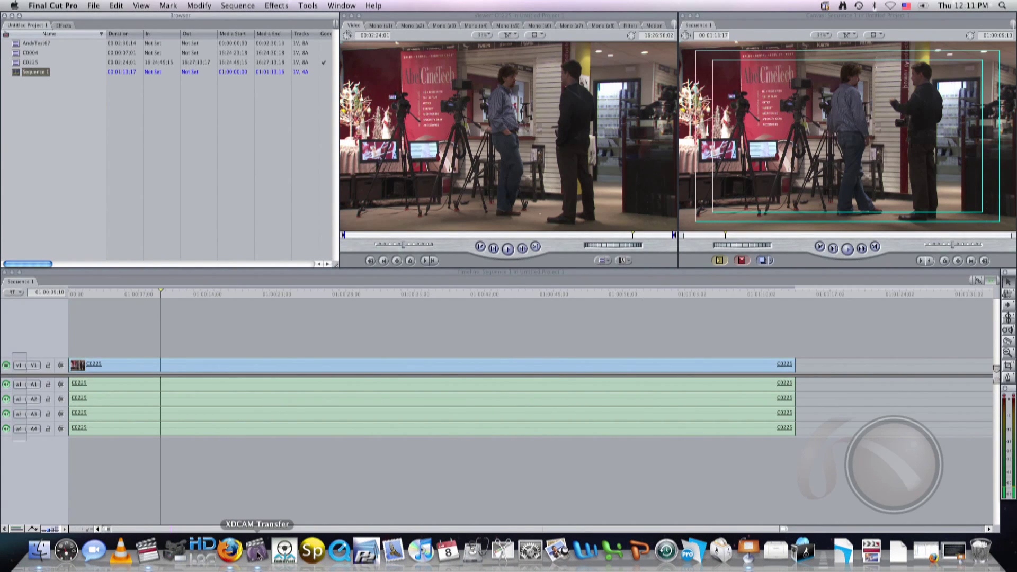
pyautogui.click(412, 212)
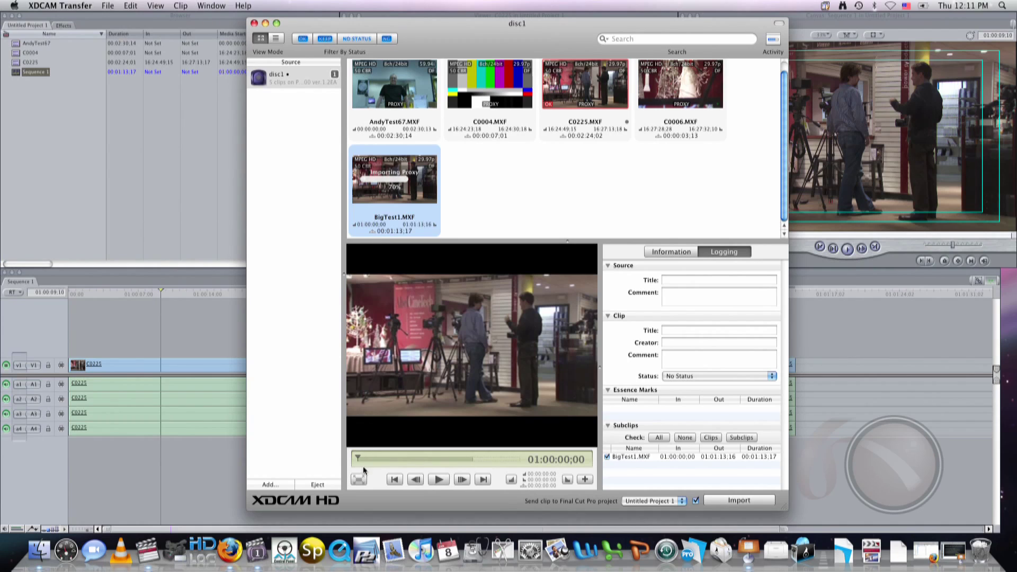
pyautogui.moveTo(358, 459)
pyautogui.mouseDown()
pyautogui.moveTo(512, 450)
pyautogui.moveTo(350, 449)
pyautogui.mouseUp()
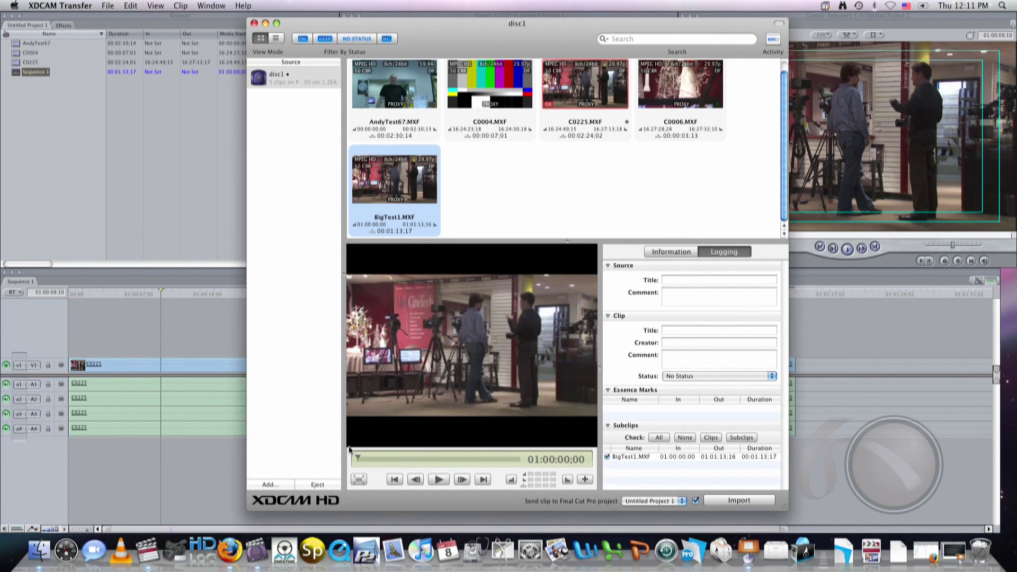